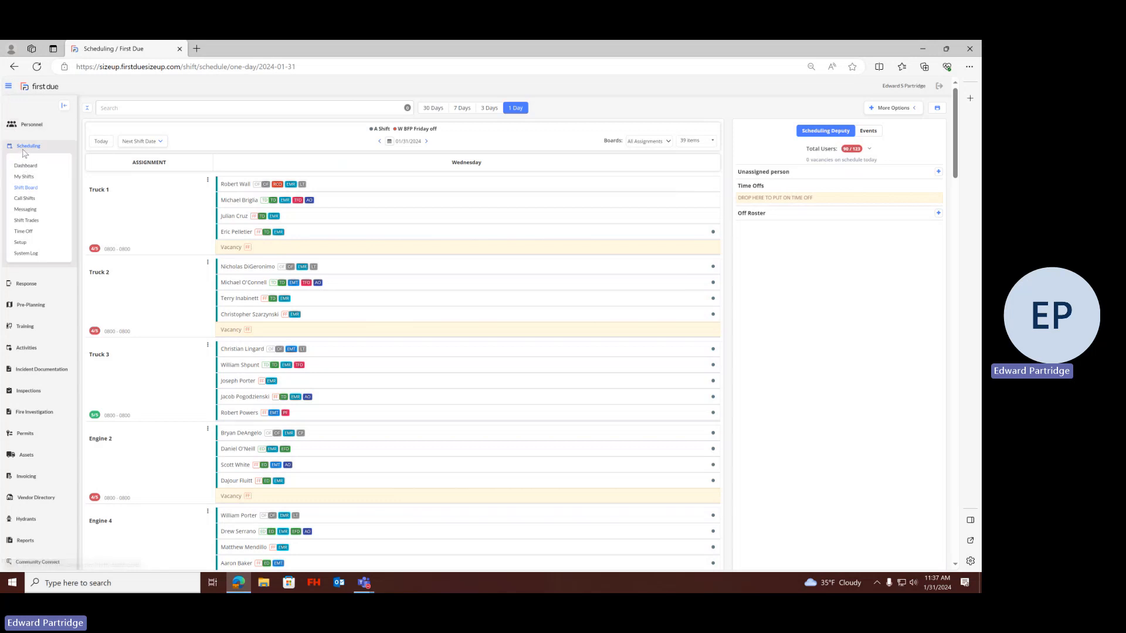
View the Responder View map in the Response module and return to the Shift Board under Scheduling
left_click(27, 285)
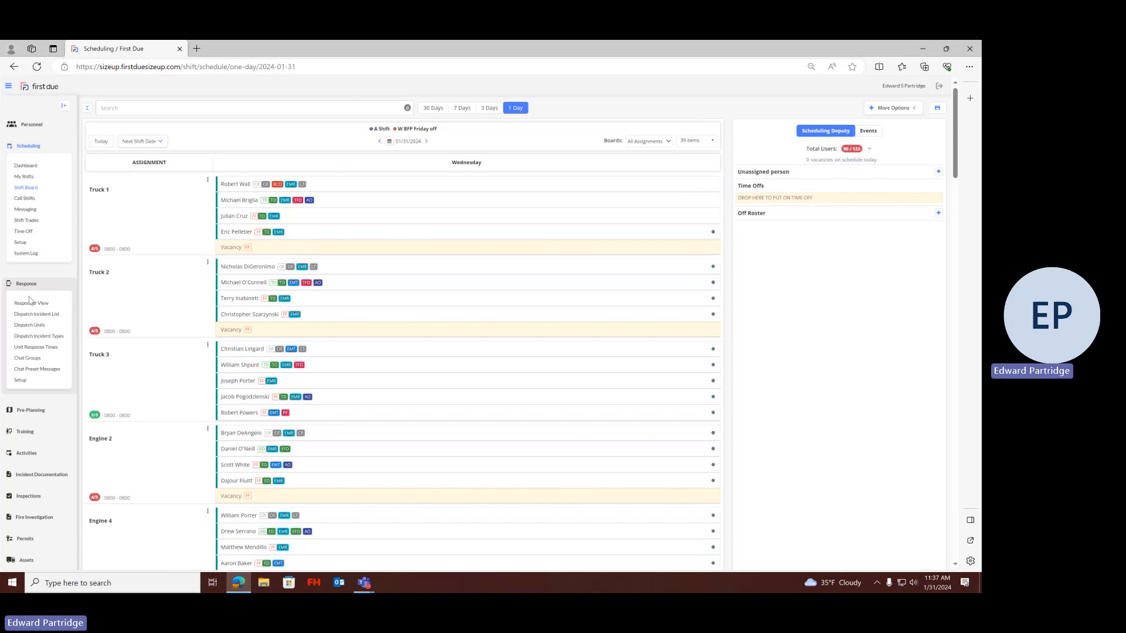
left_click(29, 306)
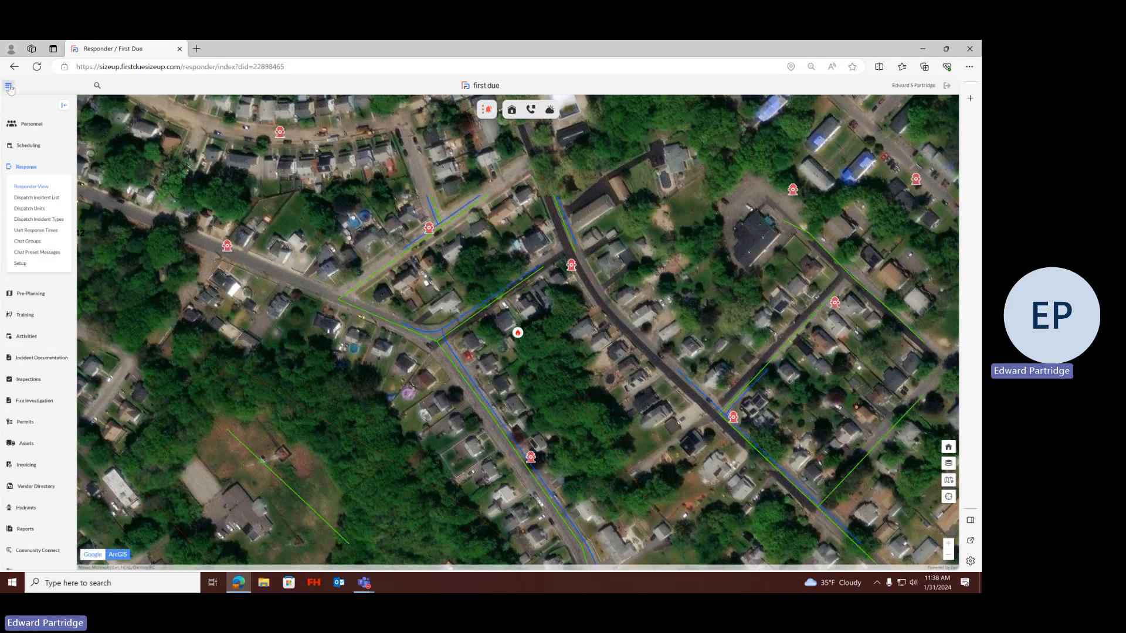
left_click(29, 146)
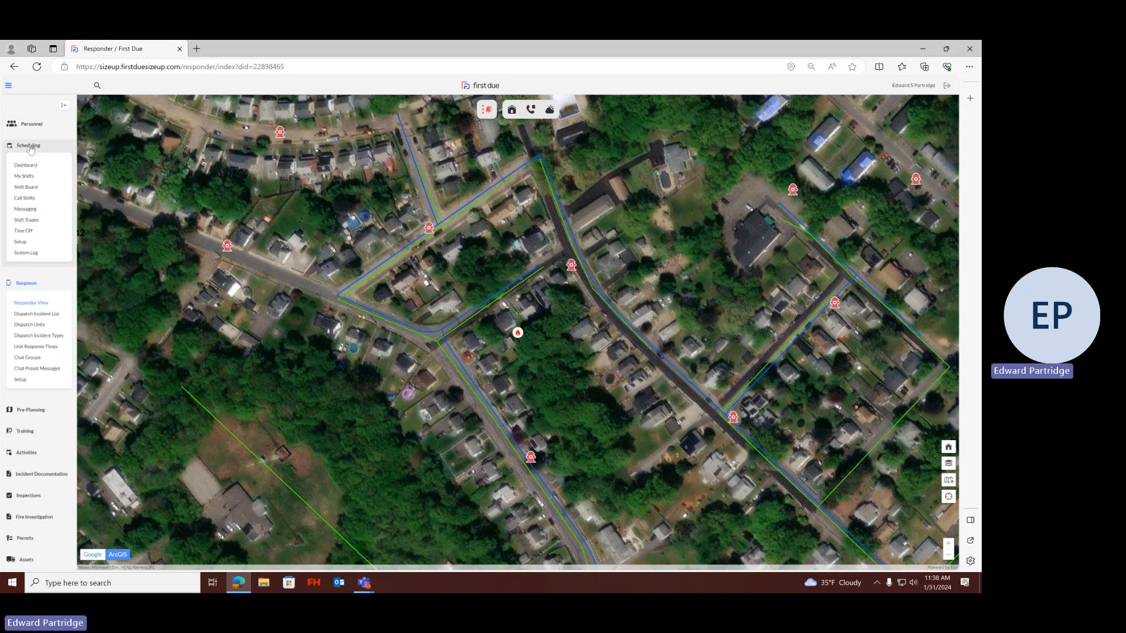
left_click(25, 188)
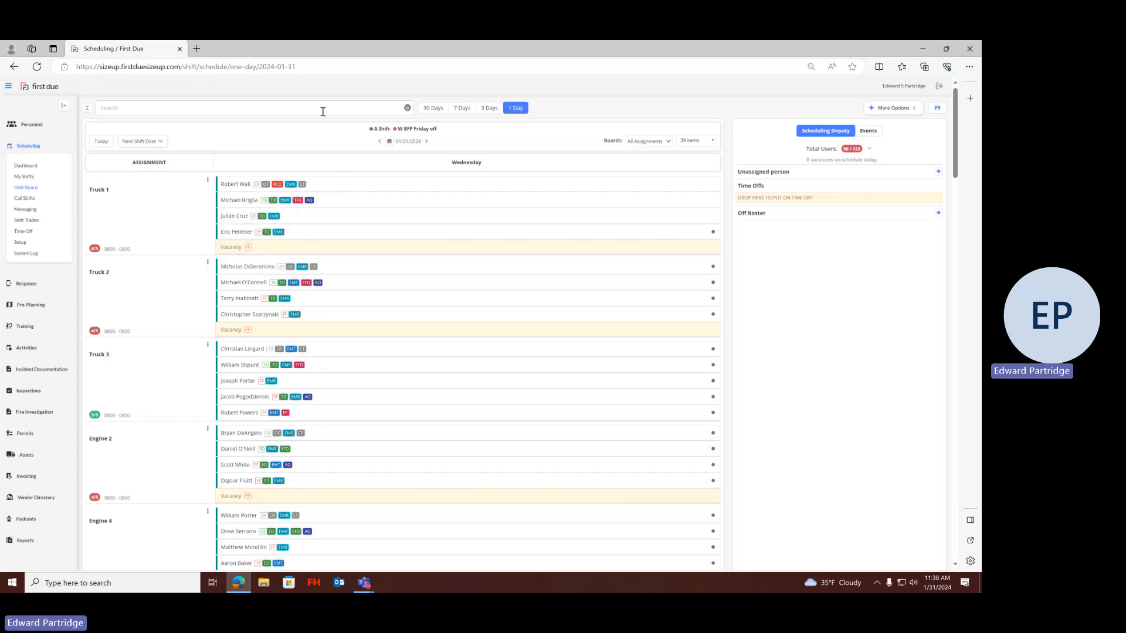
Show the Shift Board in the 30 Days view and expand the rosters for January 1 and January 4
left_click(426, 112)
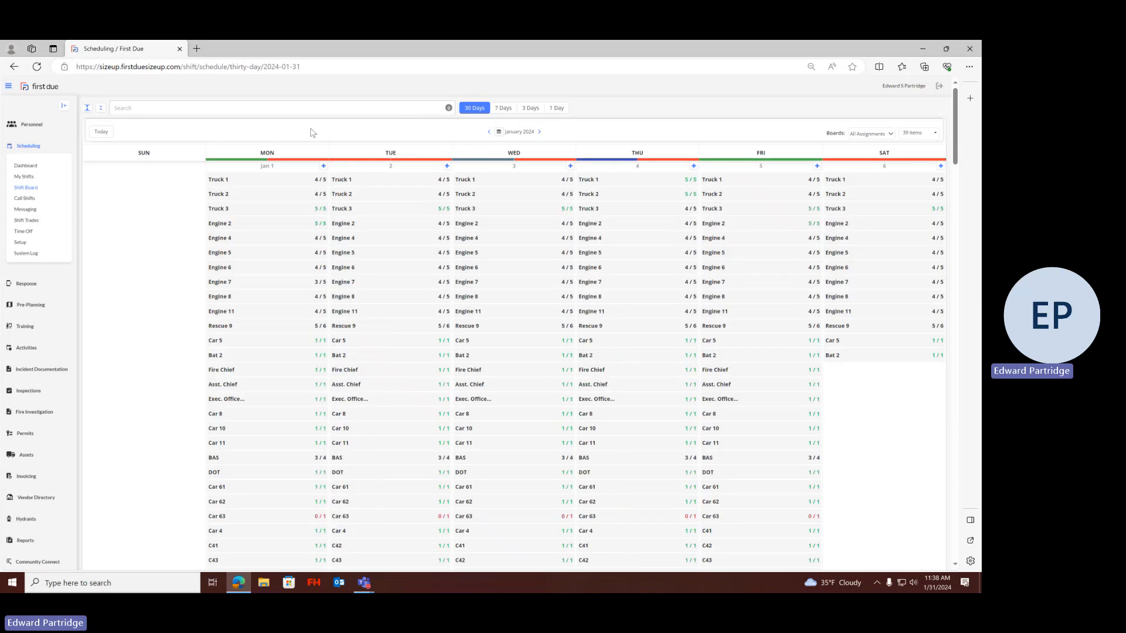
left_click(324, 167)
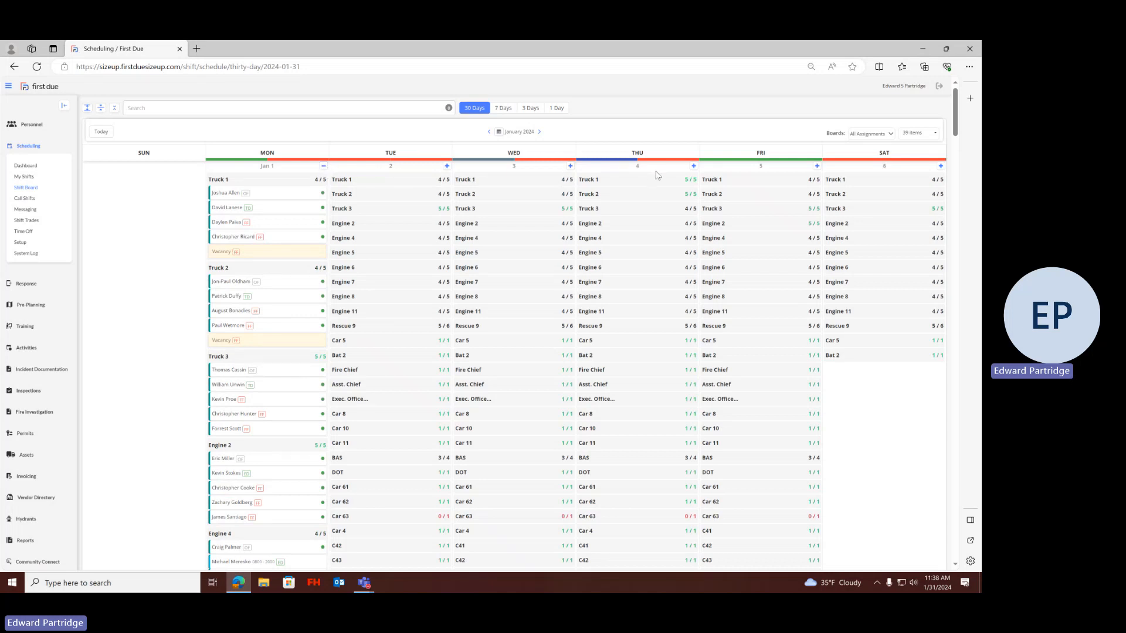
left_click(693, 167)
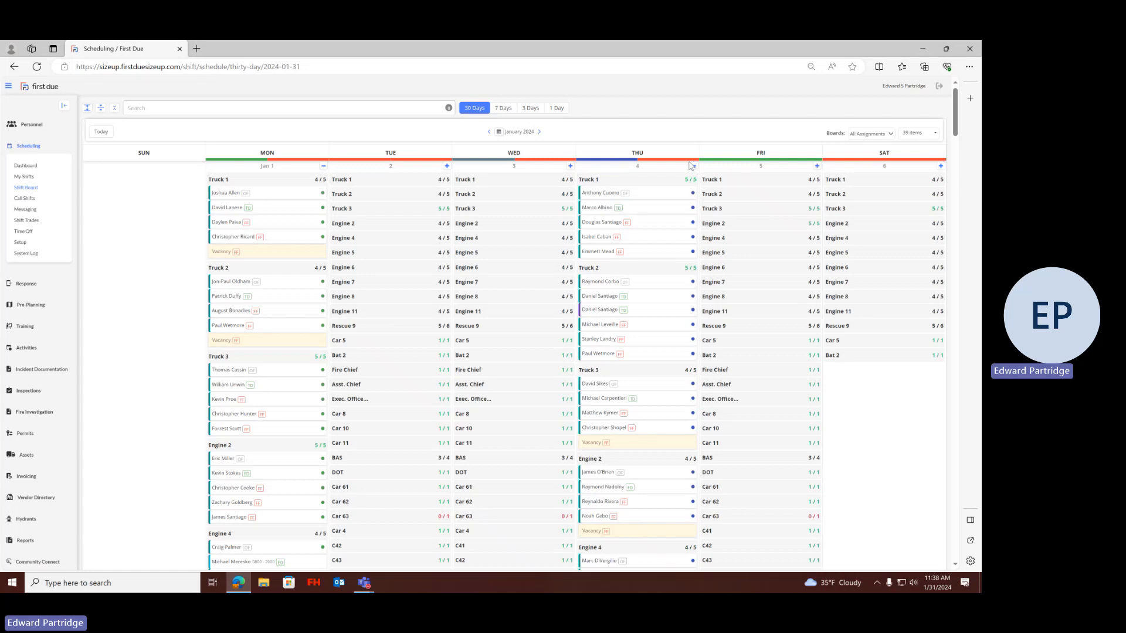
View the schedule in the 7 Days and 3 Days layouts and return to the 1 Day view
left_click(510, 114)
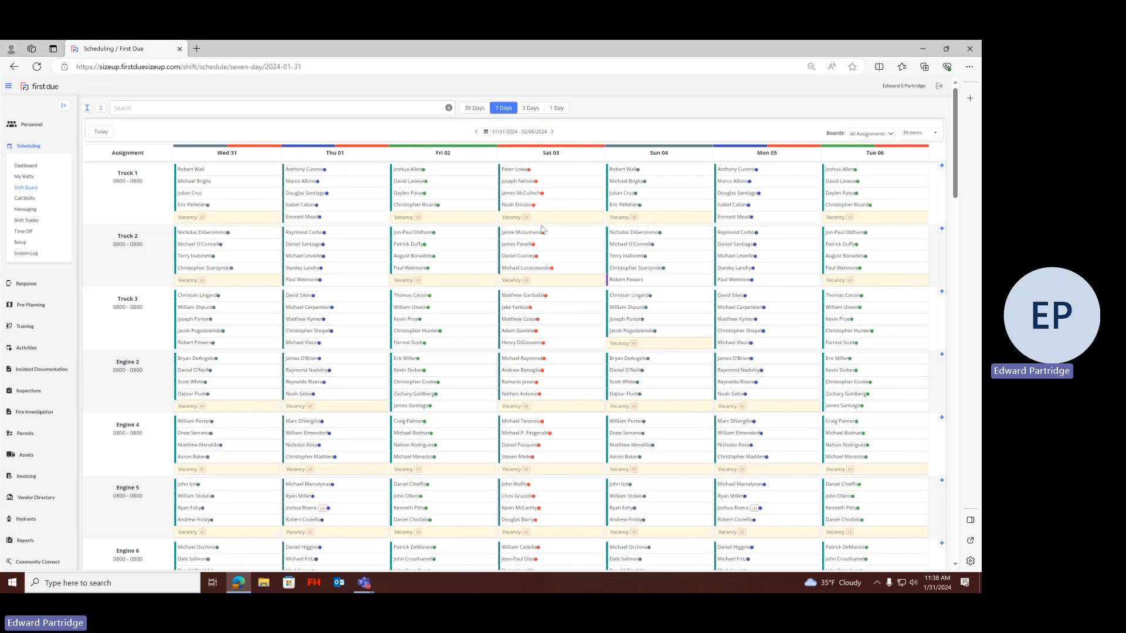
left_click(535, 115)
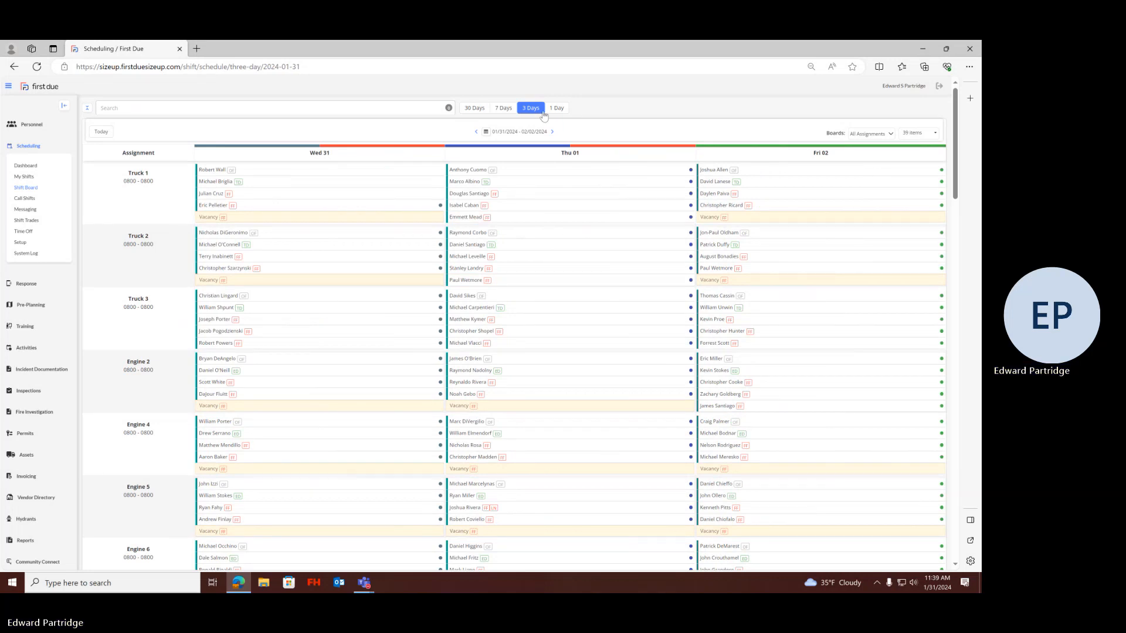
left_click(557, 109)
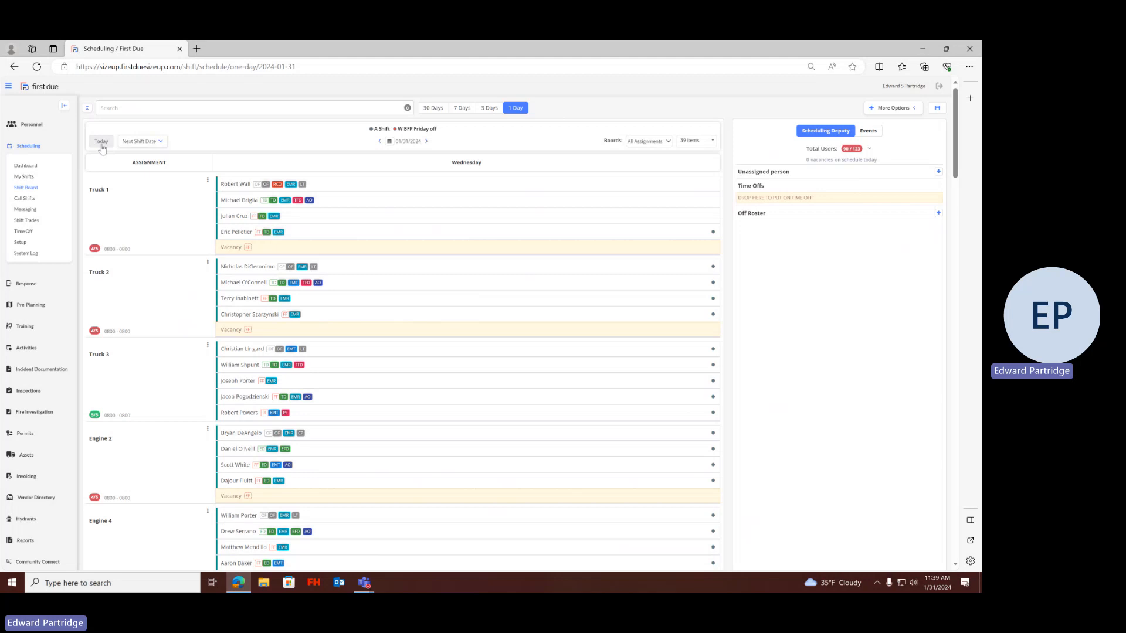
Jump to the next A Shift date, 02/04/2024, and return the board to today's schedule
left_click(140, 143)
left_click(145, 154)
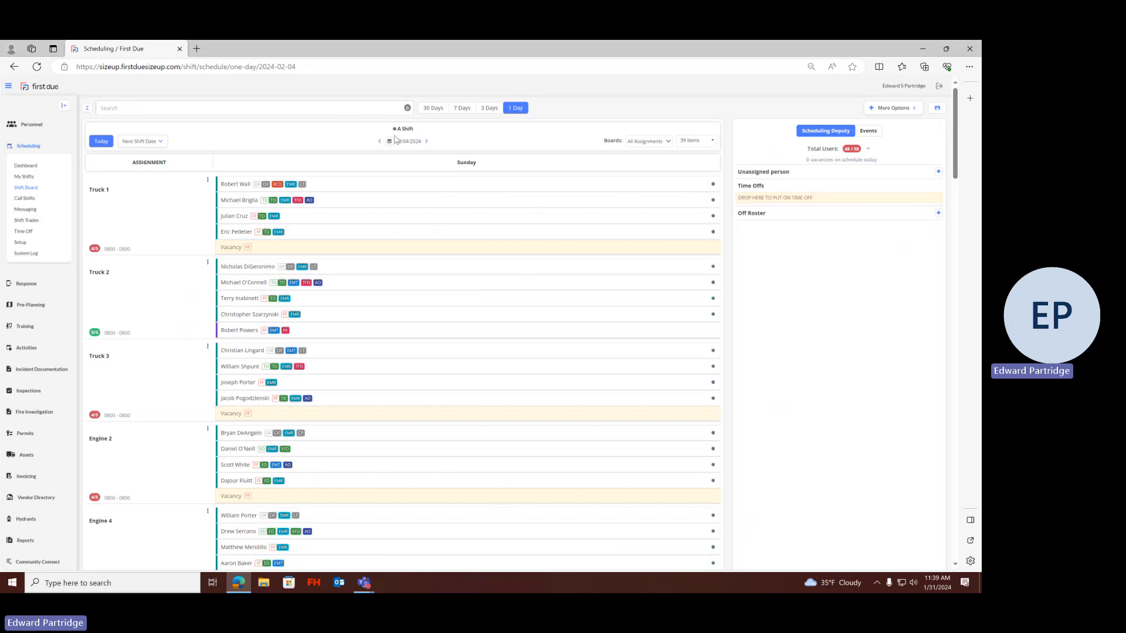
left_click(101, 142)
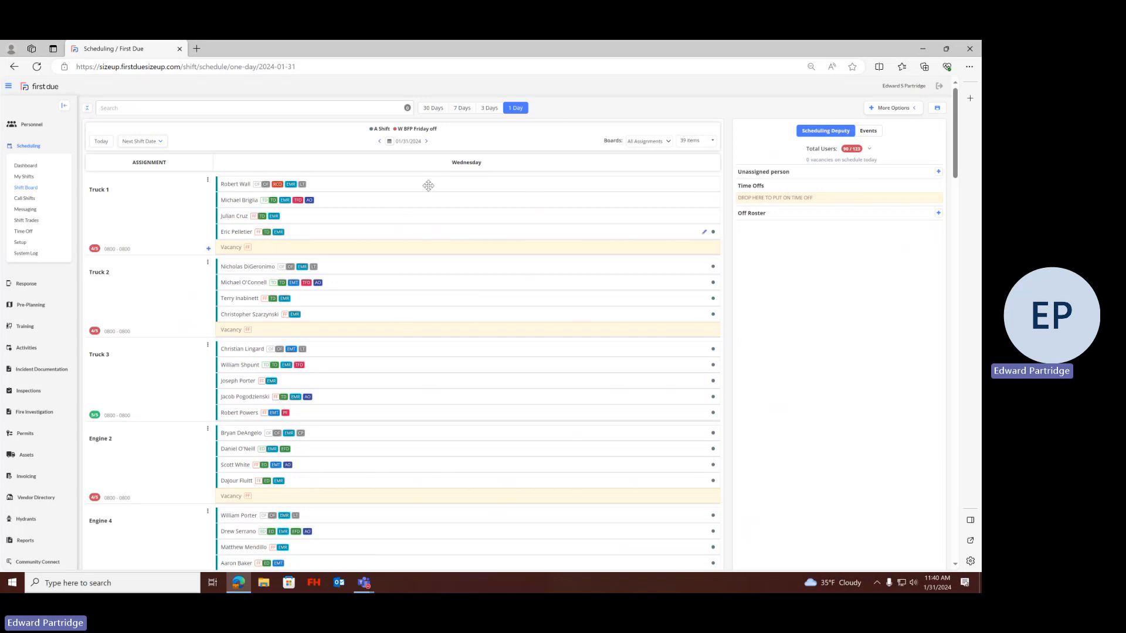
View the previous day's roster for 01/30/2024, return to 01/31/2024, and check the January 2024 date picker
left_click(379, 143)
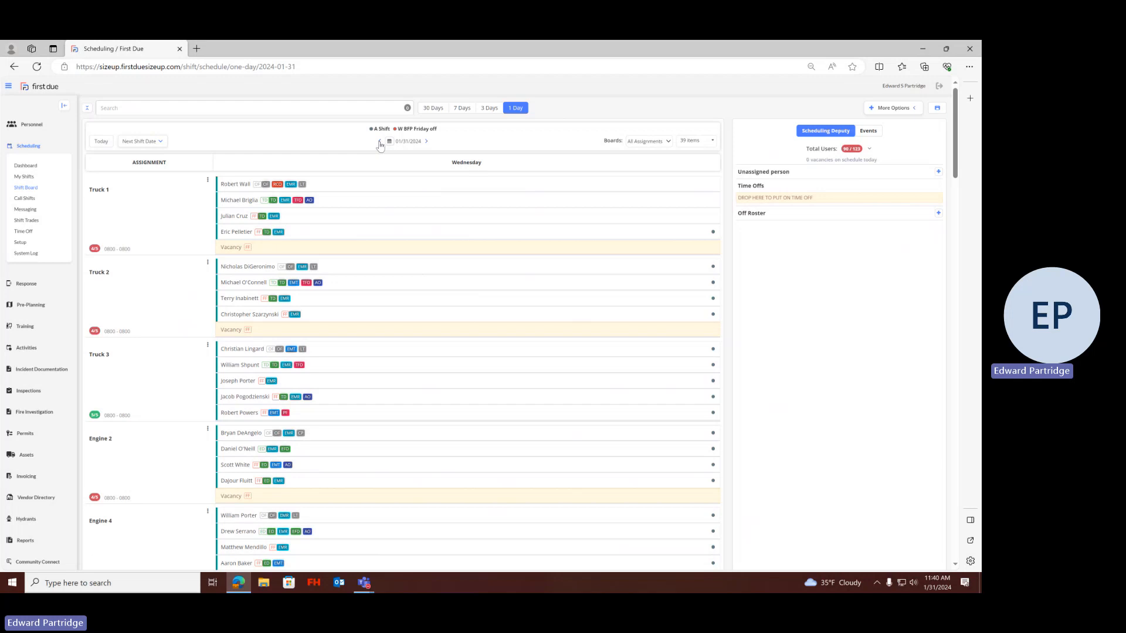
left_click(427, 142)
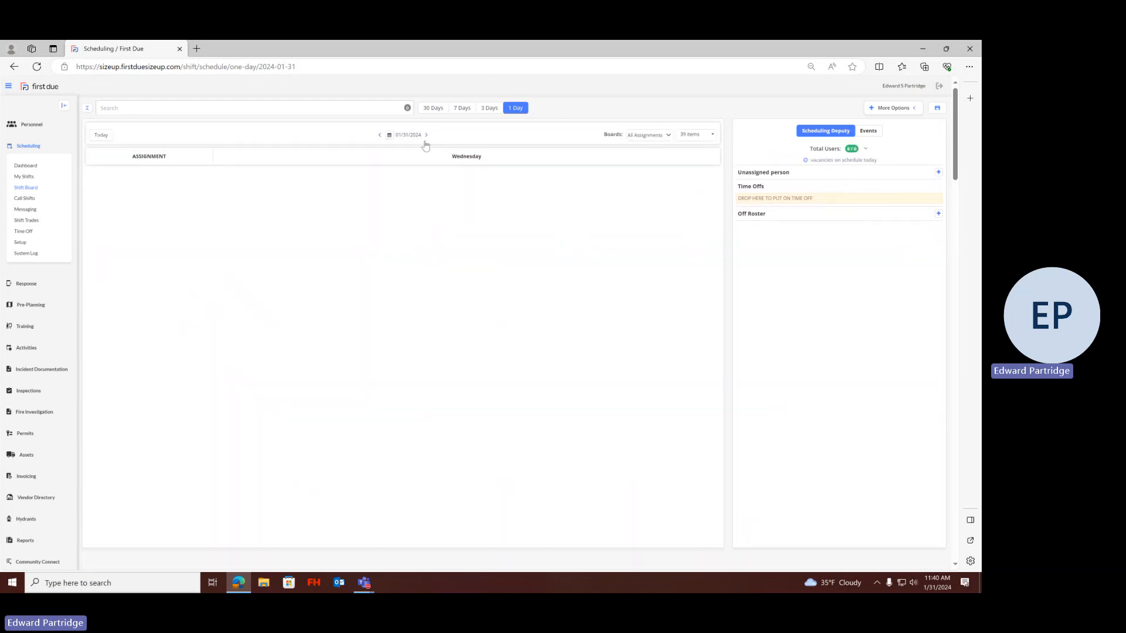
left_click(389, 142)
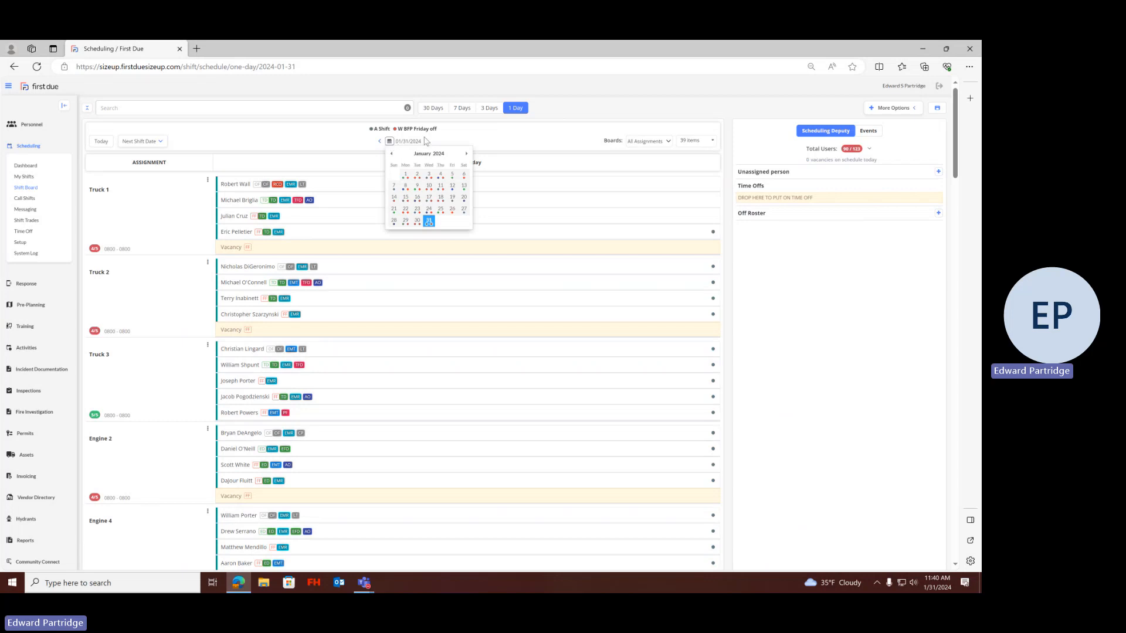
left_click(476, 140)
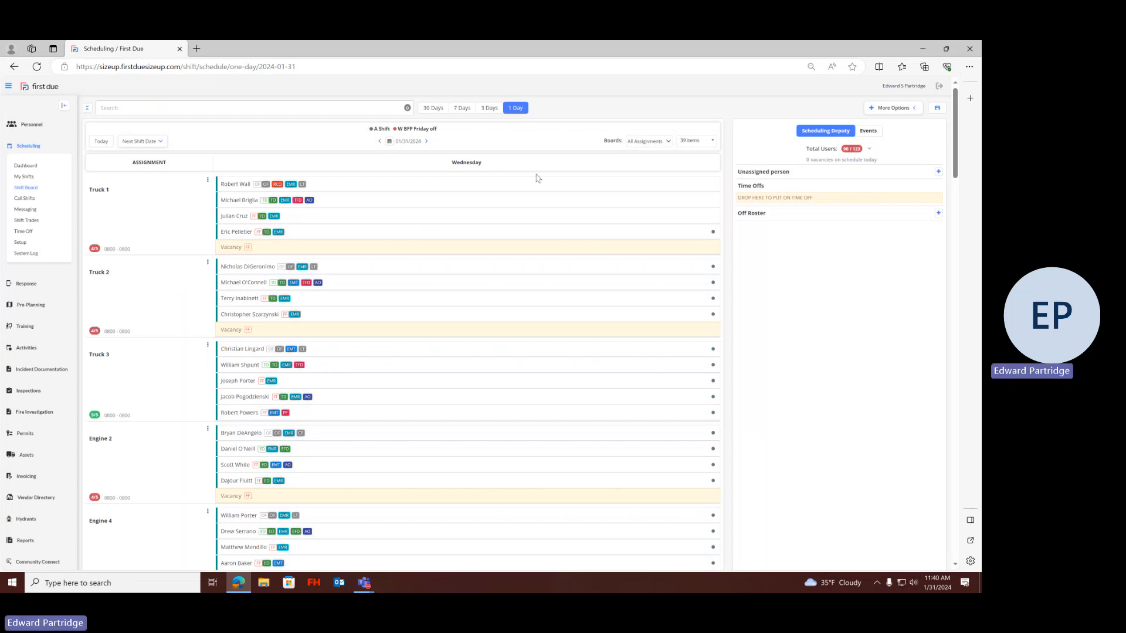
Check the available boards and look through the entire All Assignments roster for 01/31/2024
left_click(667, 142)
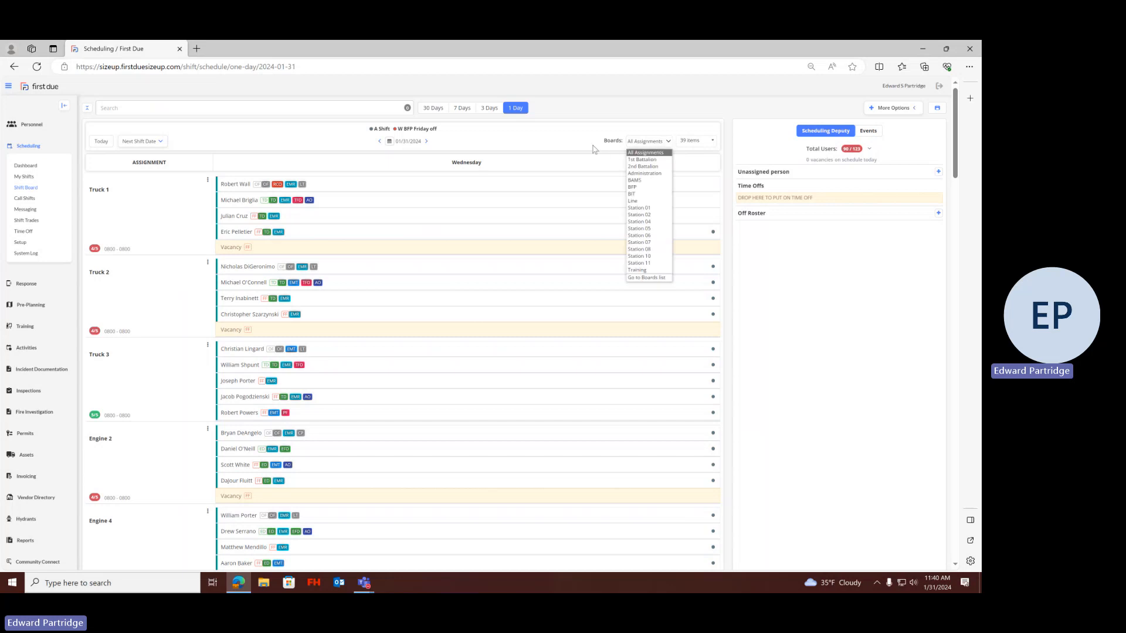
left_click(557, 137)
scroll(502, 296, "down", 20)
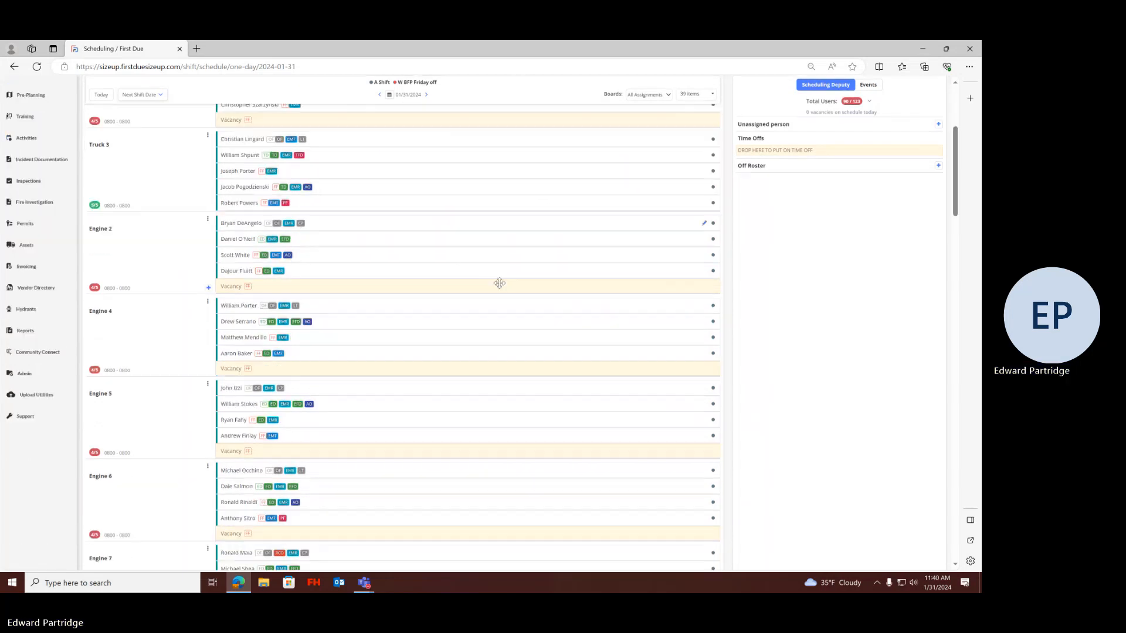
scroll(509, 292, "down", 5)
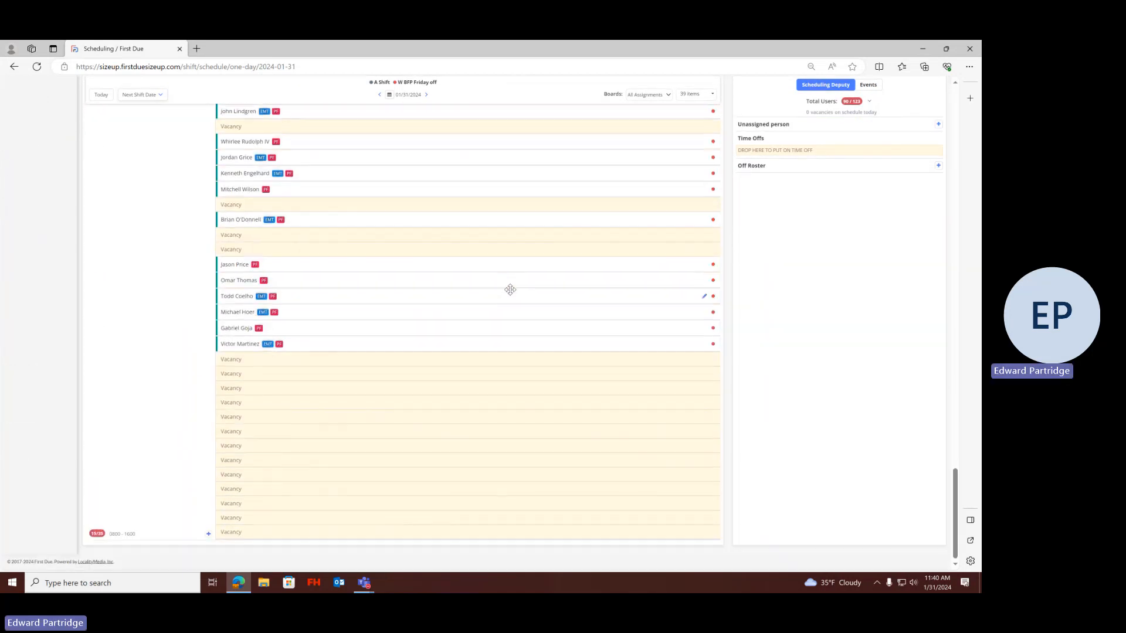
scroll(509, 289, "up", 7)
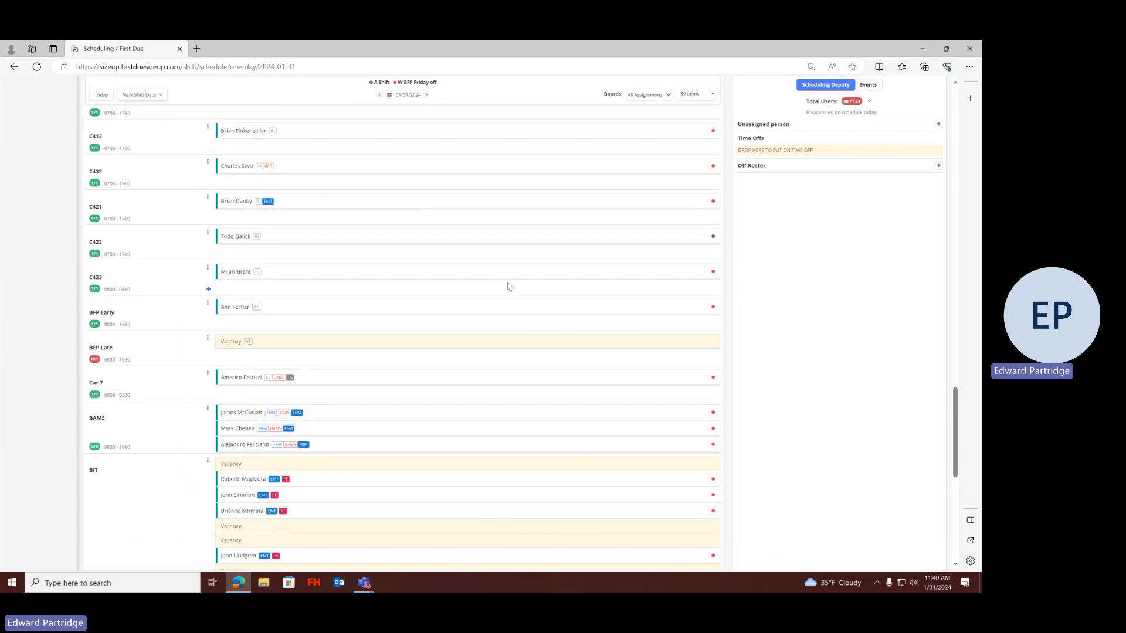
scroll(509, 286, "down", 4)
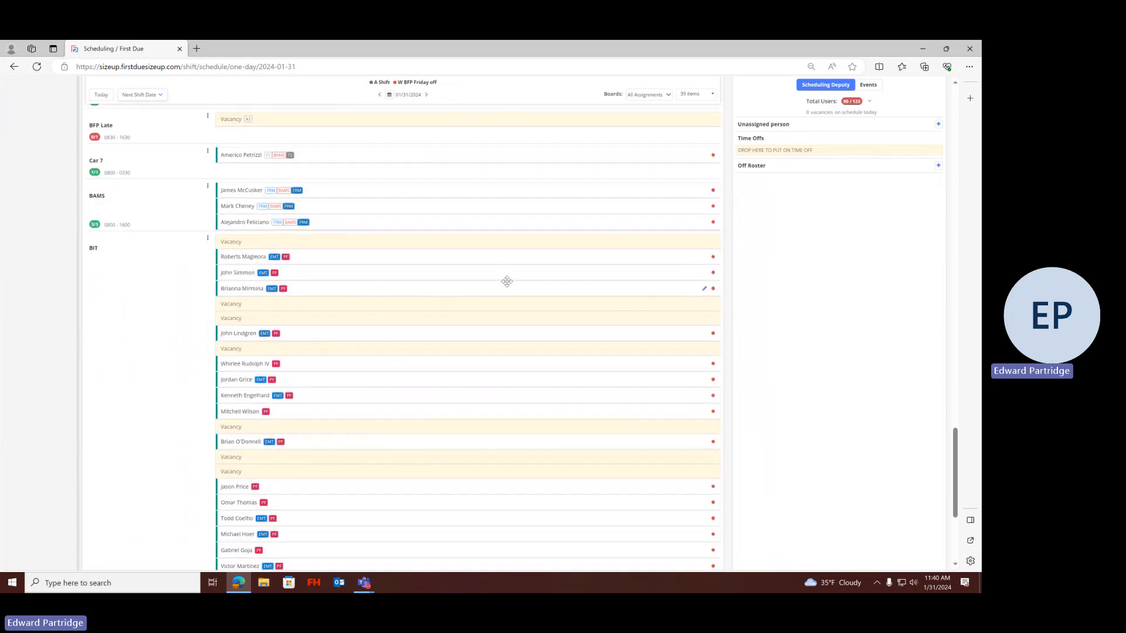
mouse_move(506, 281)
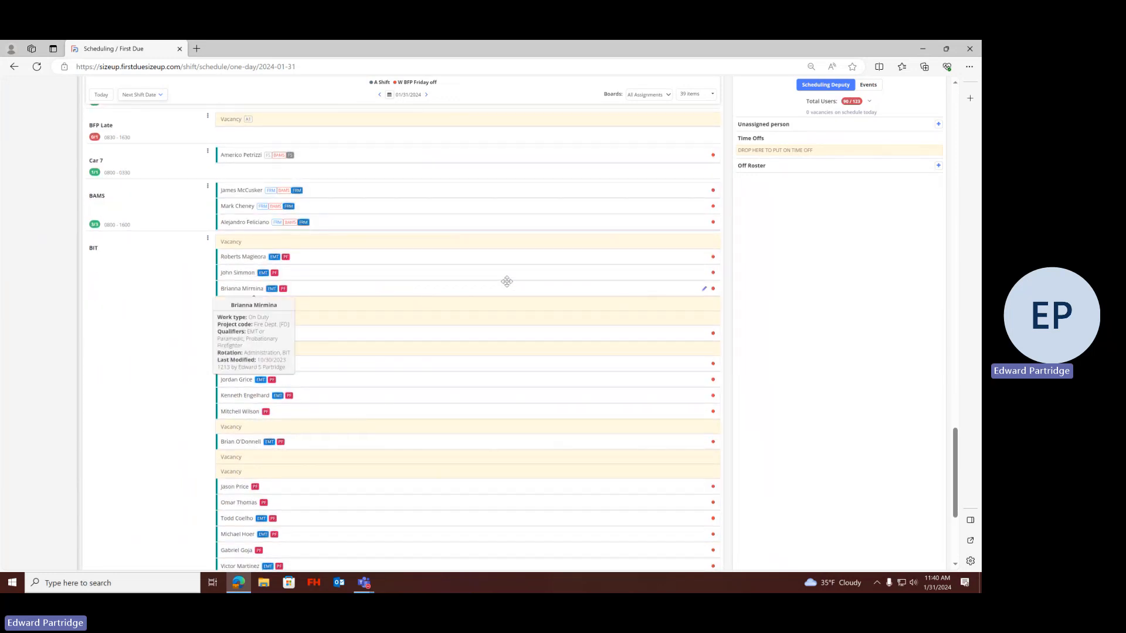
scroll(506, 281, "up", 20)
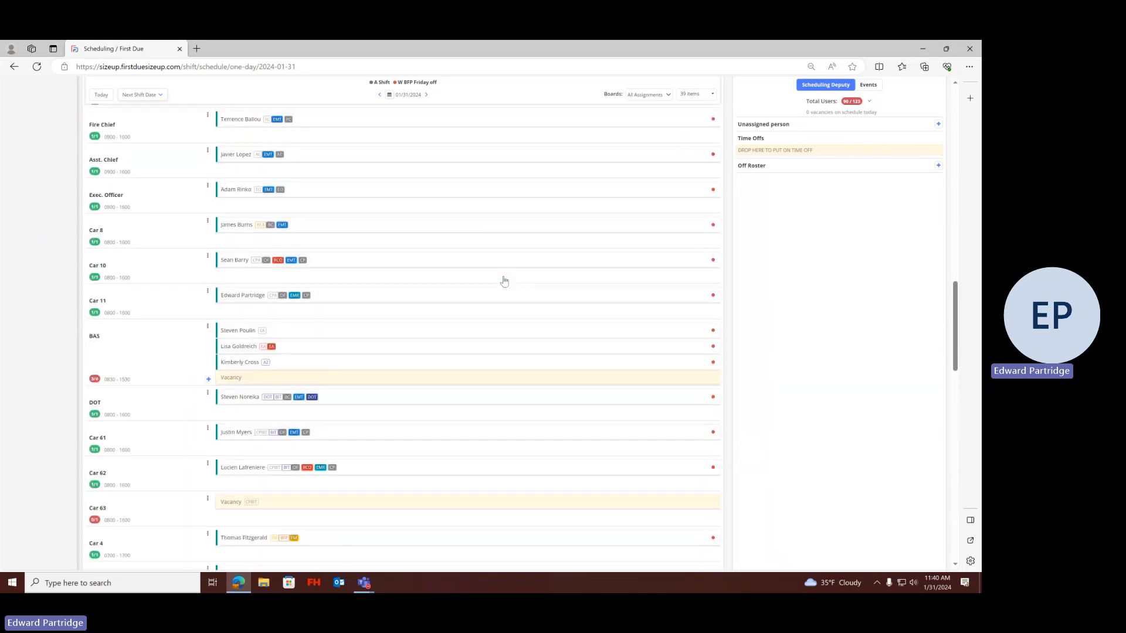
scroll(503, 277, "up", 10)
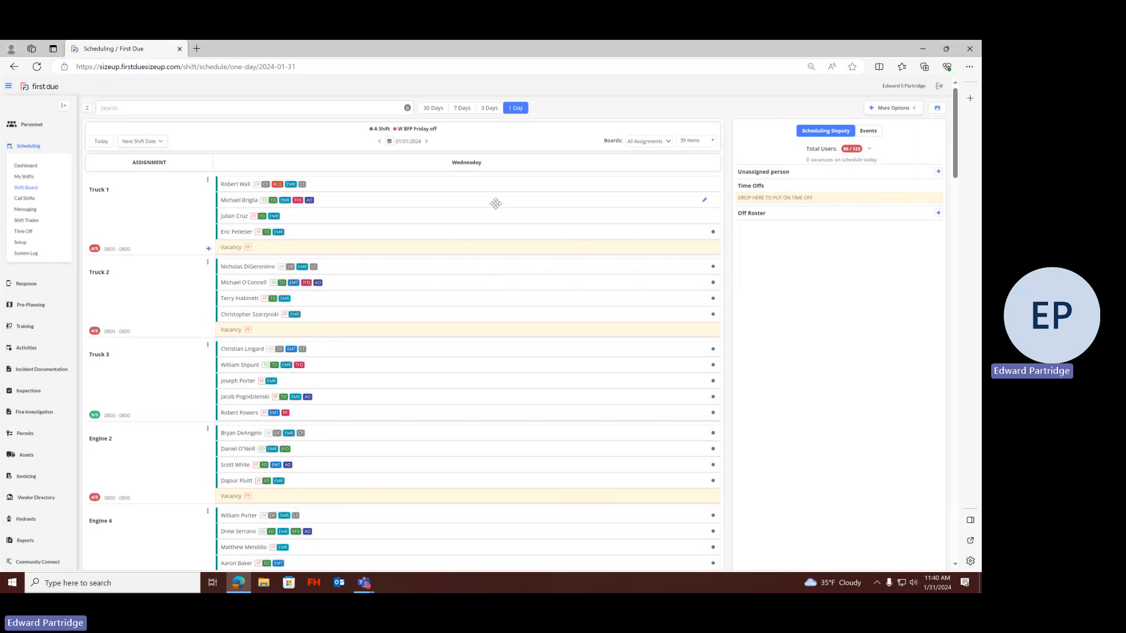
View the 1st Battalion, 2nd Battalion and Administration boards one after another
left_click(668, 142)
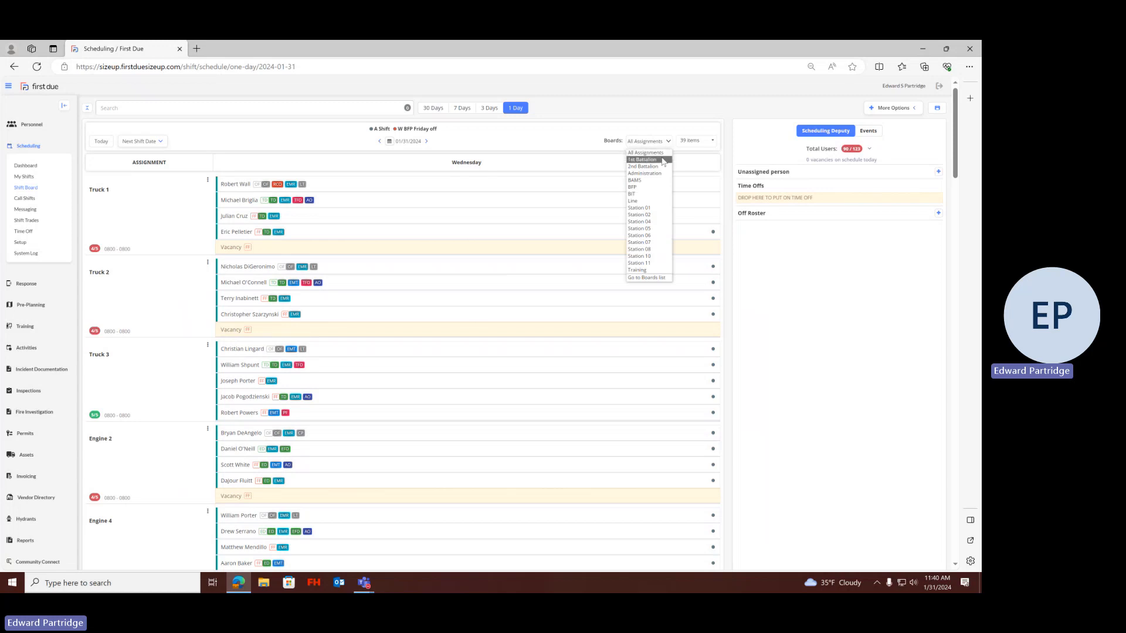
left_click(663, 160)
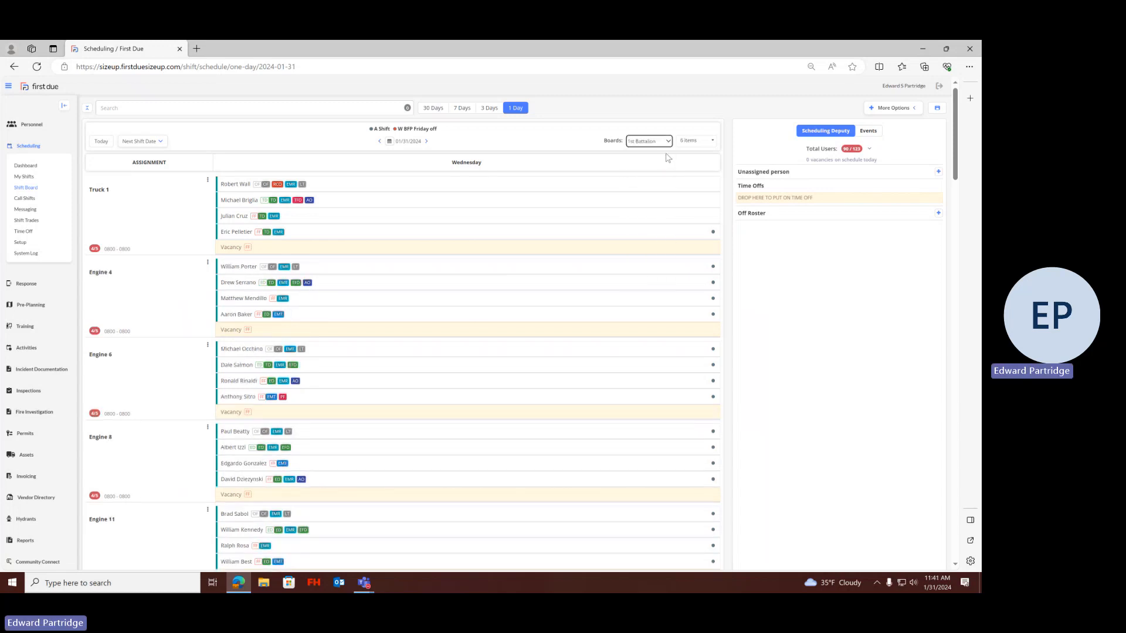
left_click(670, 141)
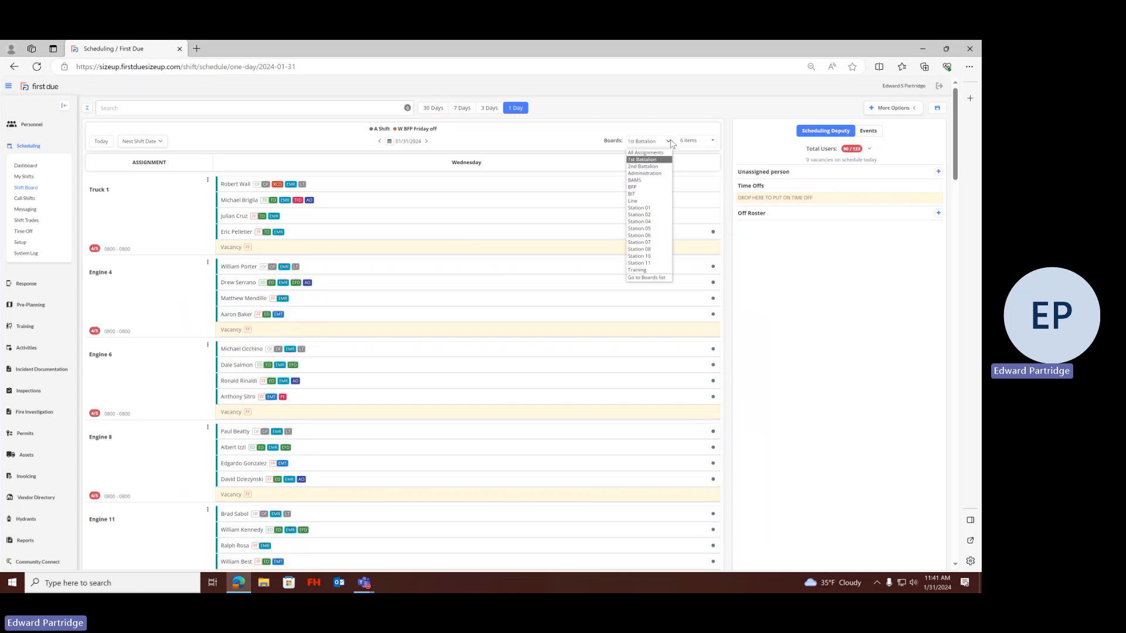
left_click(663, 169)
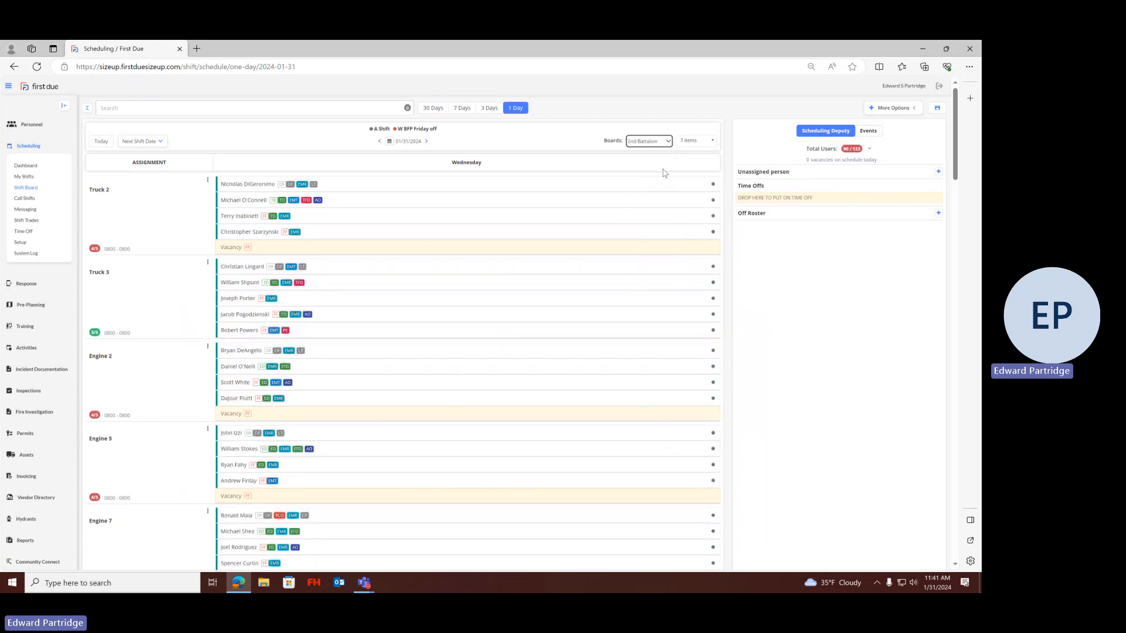
left_click(667, 142)
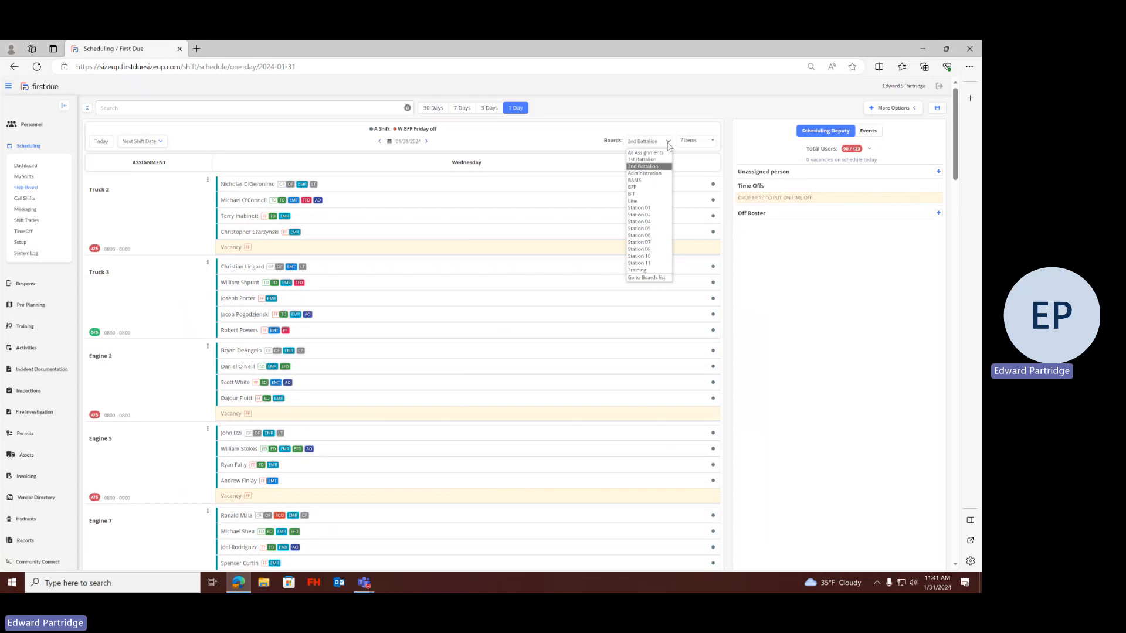
left_click(650, 174)
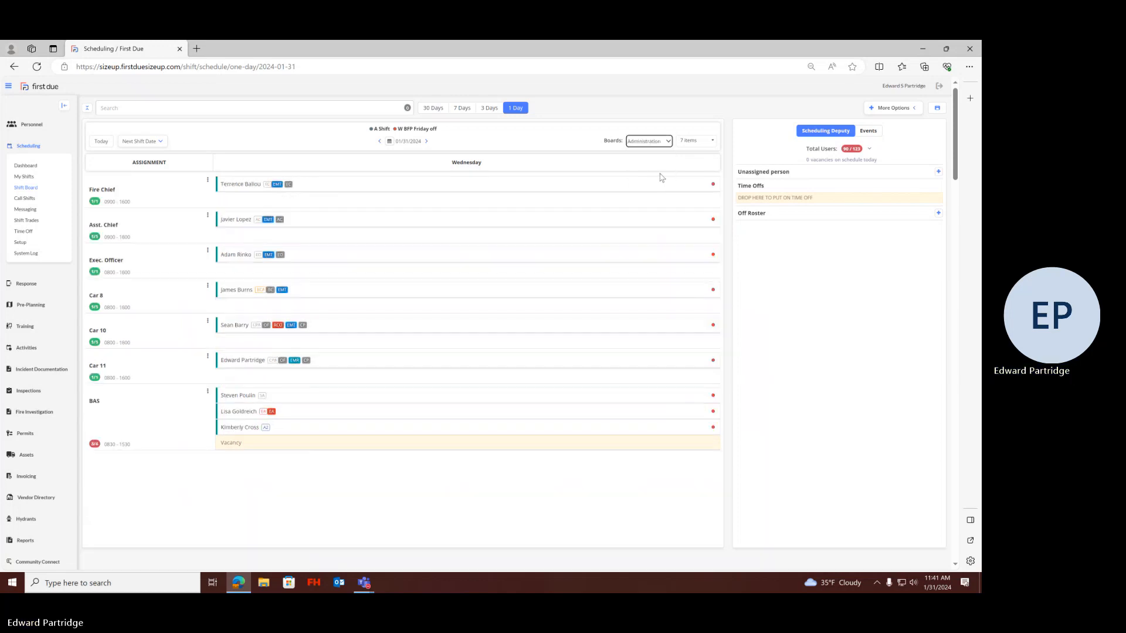
Switch to the Line board and look through its truck and engine rosters for 01/31/2024
left_click(668, 142)
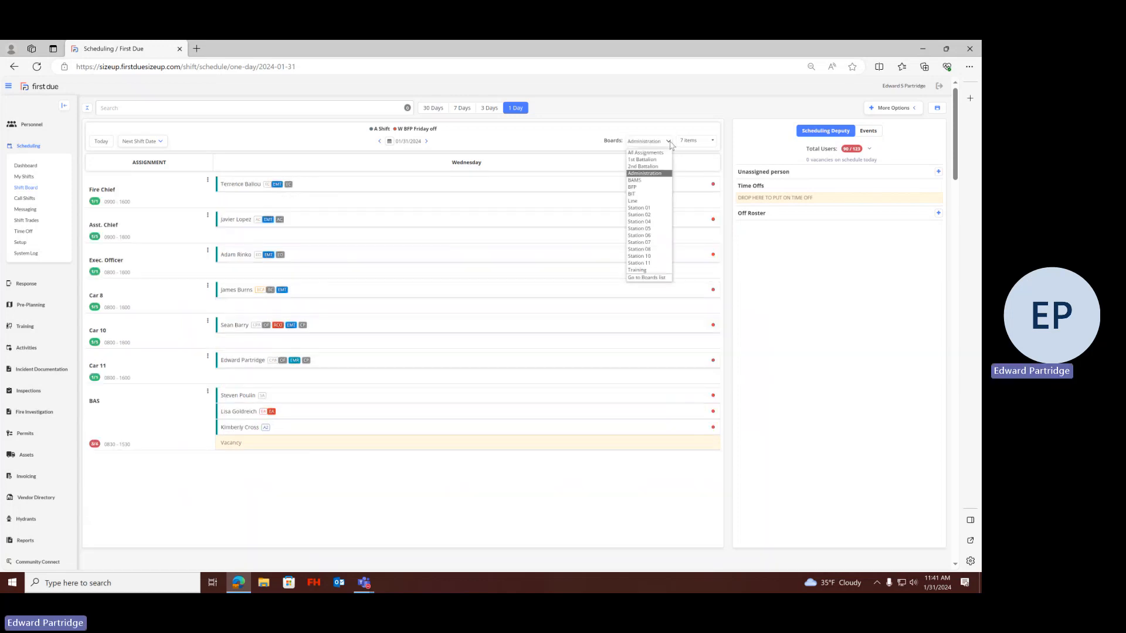
left_click(651, 201)
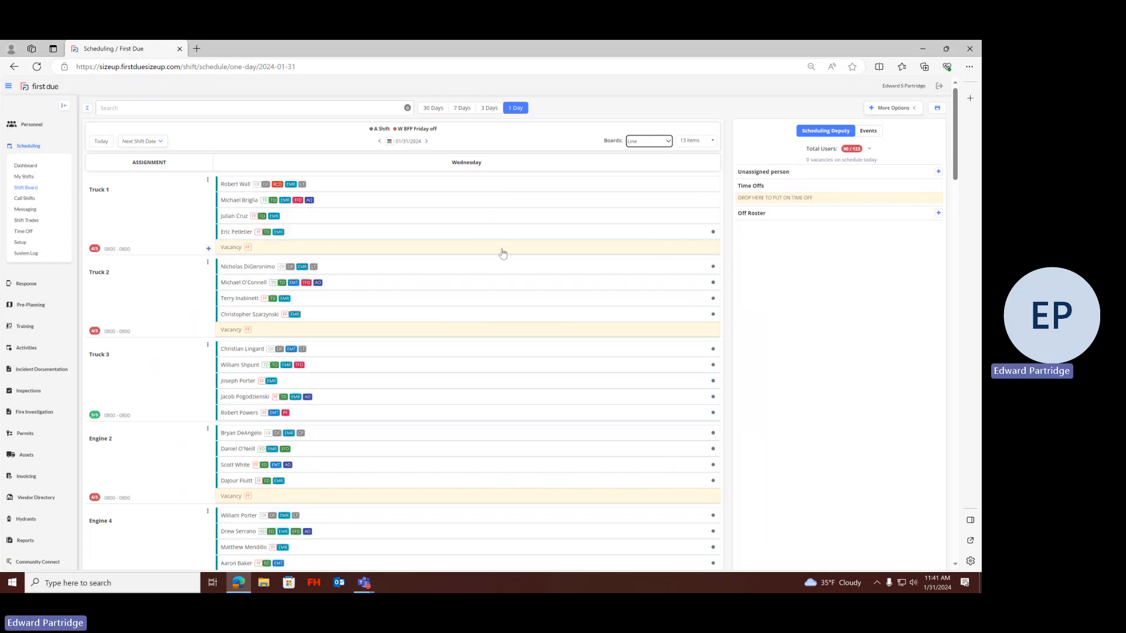
scroll(502, 253, "down", 4)
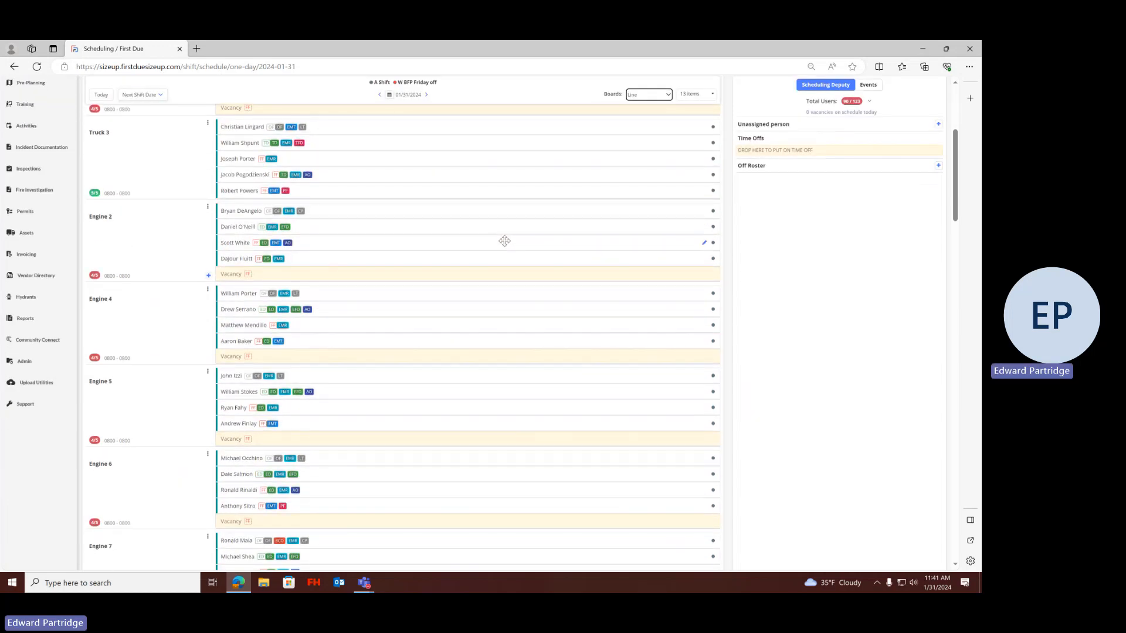
scroll(503, 242, "up", 4)
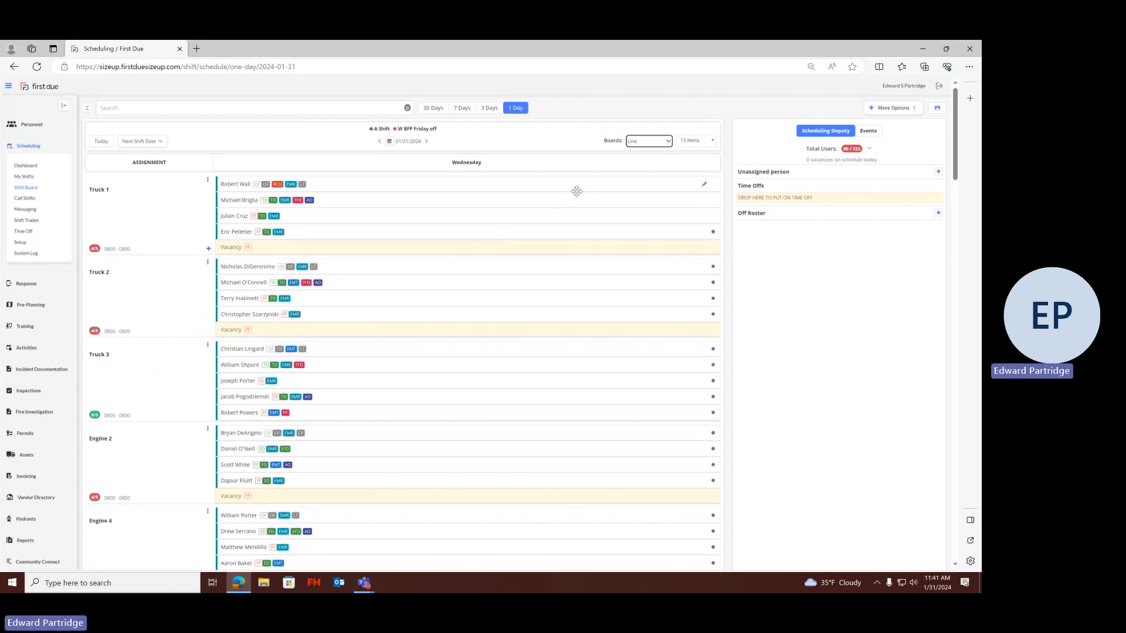
Filter the Line board's assignments to show only Truck 3 and Engine 7
left_click(710, 141)
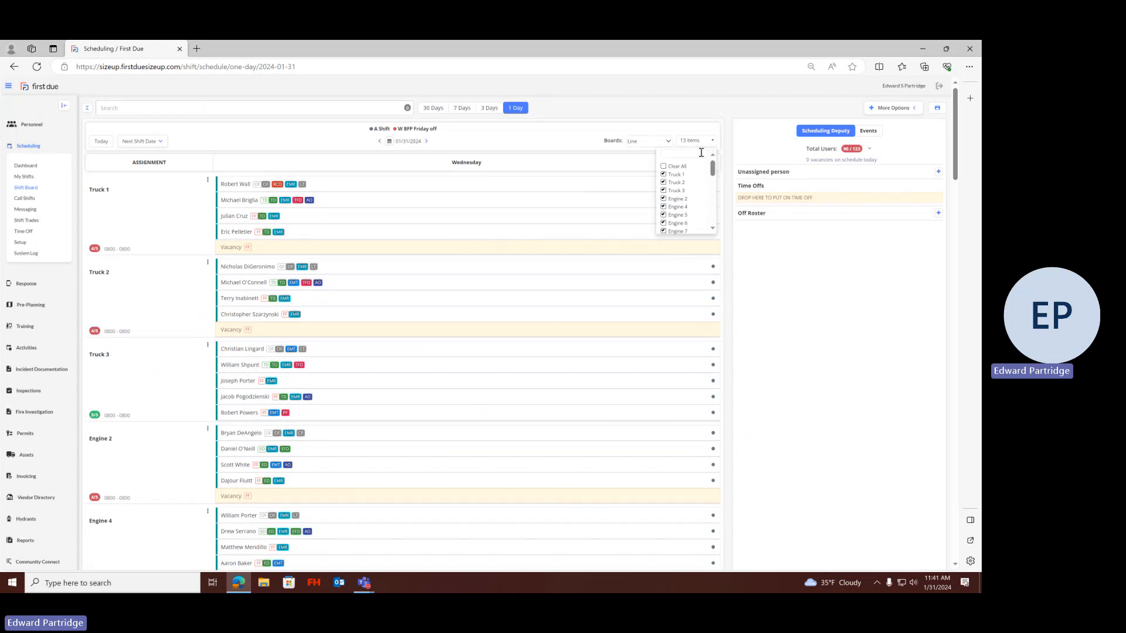
left_click(674, 166)
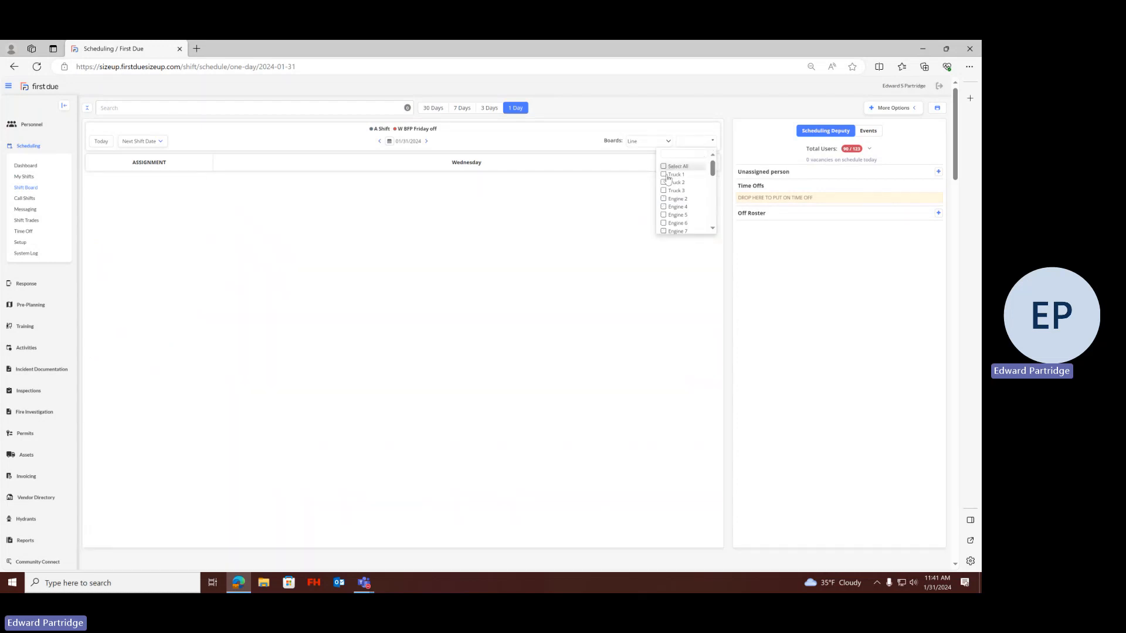
left_click(669, 190)
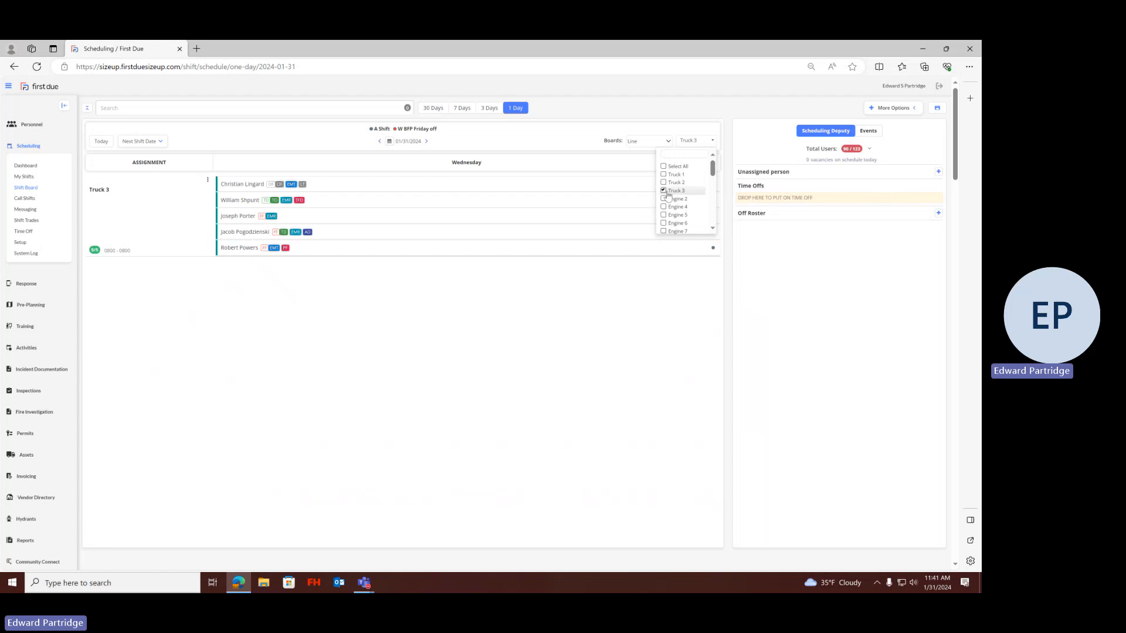
left_click(668, 231)
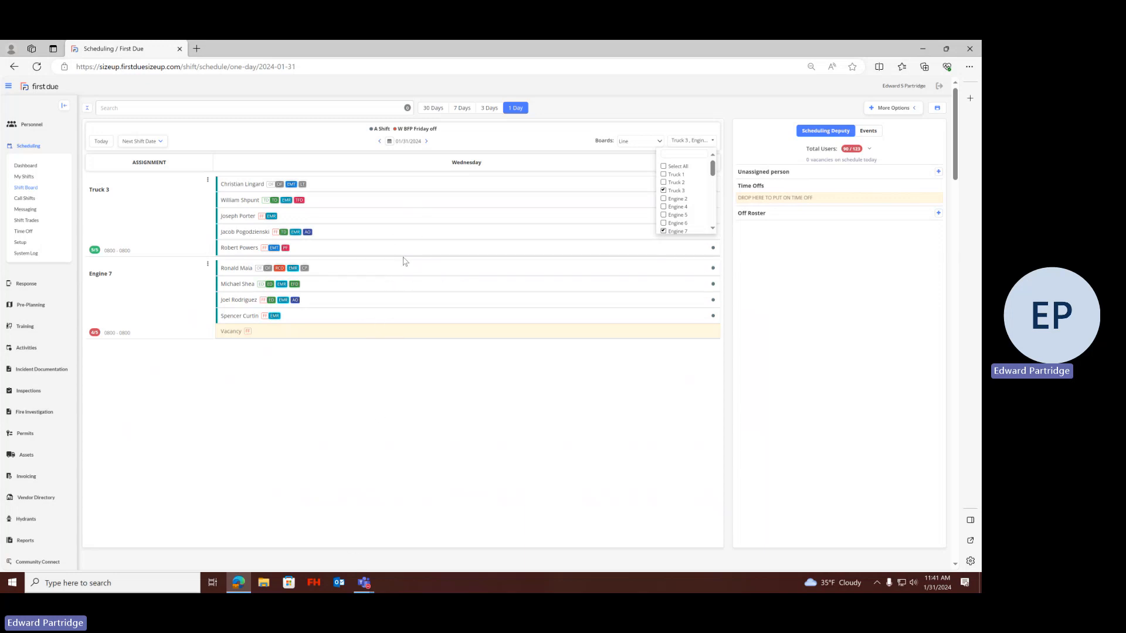
Move the last Truck 3 firefighter into the Engine 7 vacancy and check the Engine 7 members' detail cards
mouse_move(403, 253)
left_click_drag(399, 247, 402, 324)
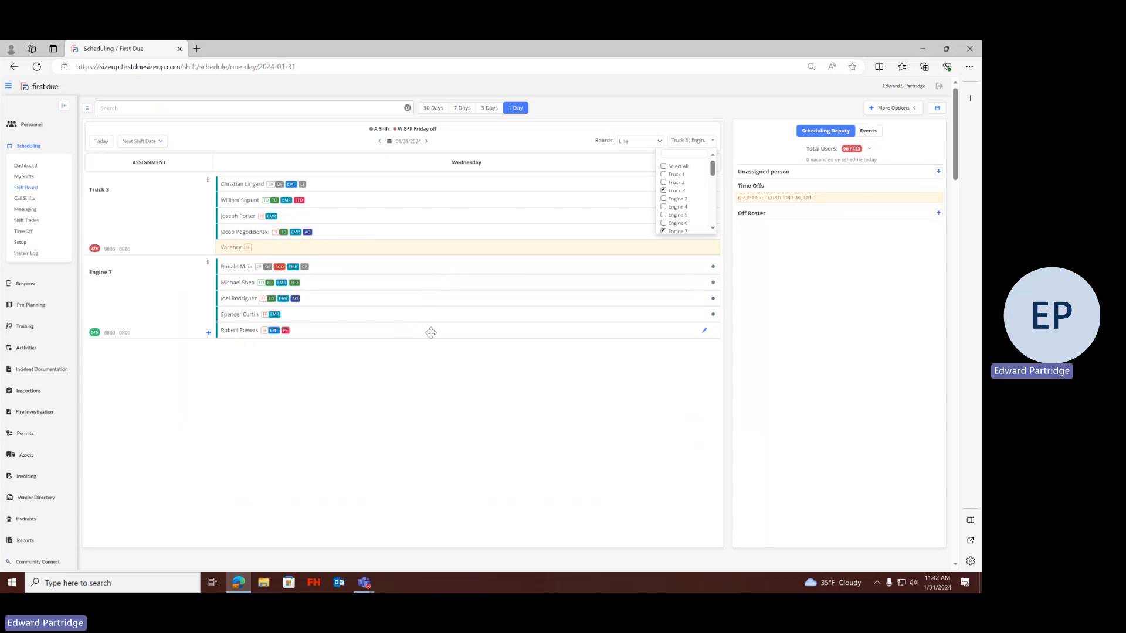
mouse_move(433, 312)
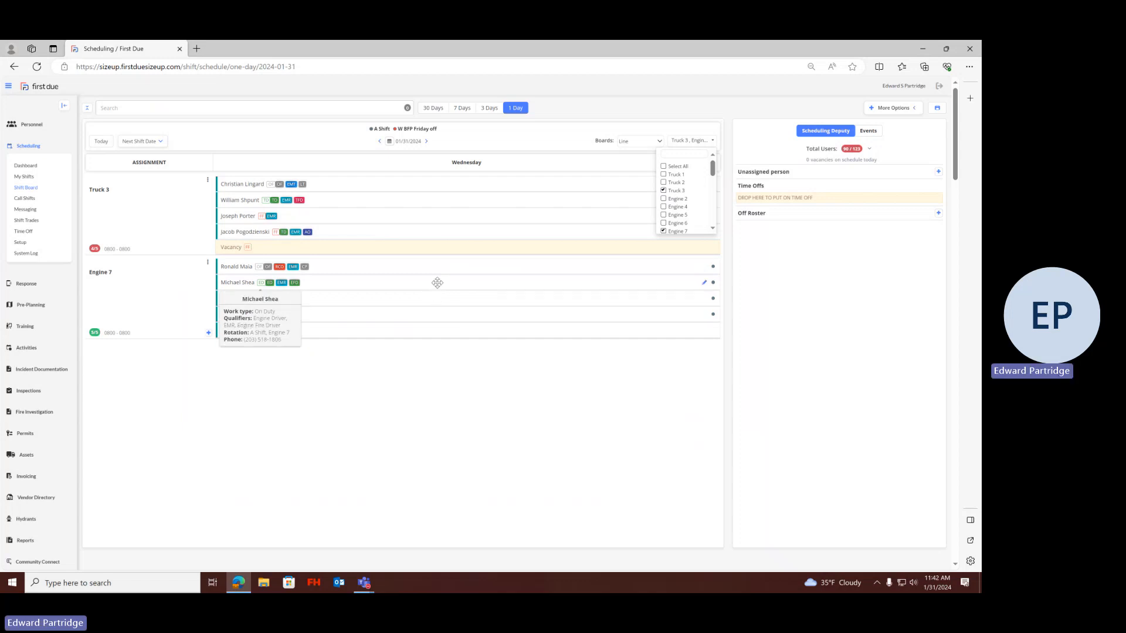
mouse_move(284, 301)
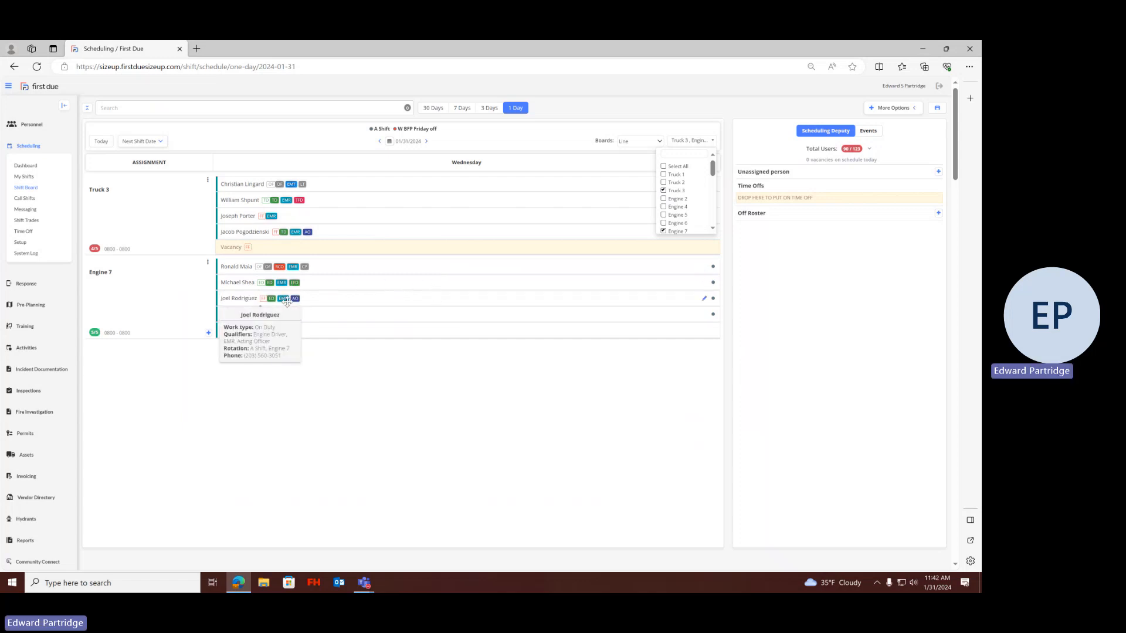
mouse_move(297, 283)
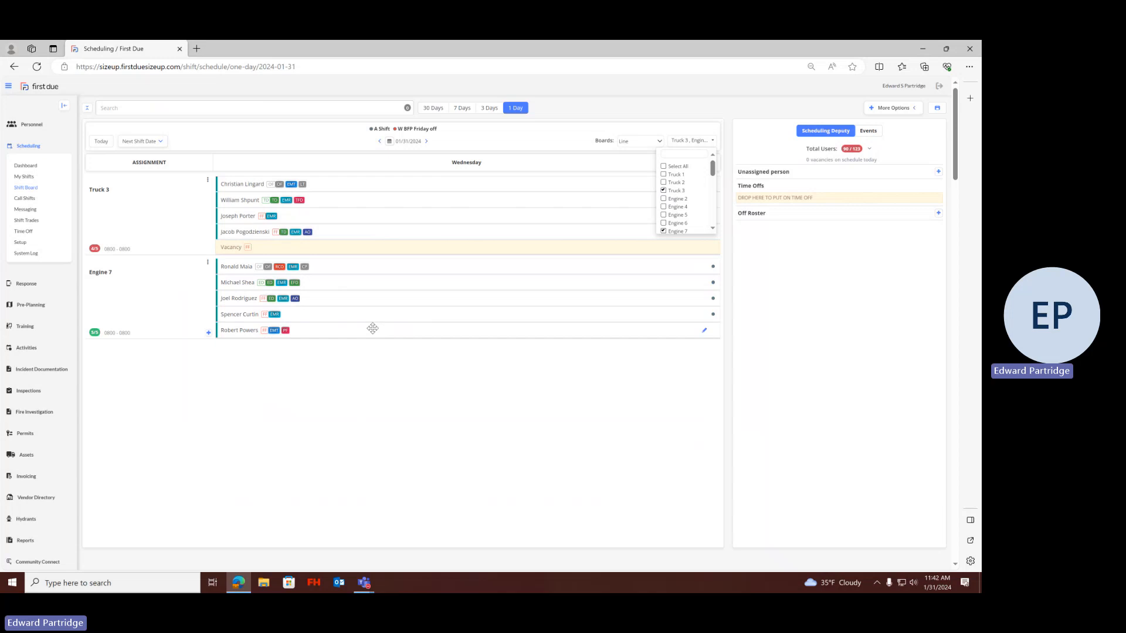
Set the moved Engine 7 firefighter's work type to Manpower [O001] and save the shift
mouse_move(372, 328)
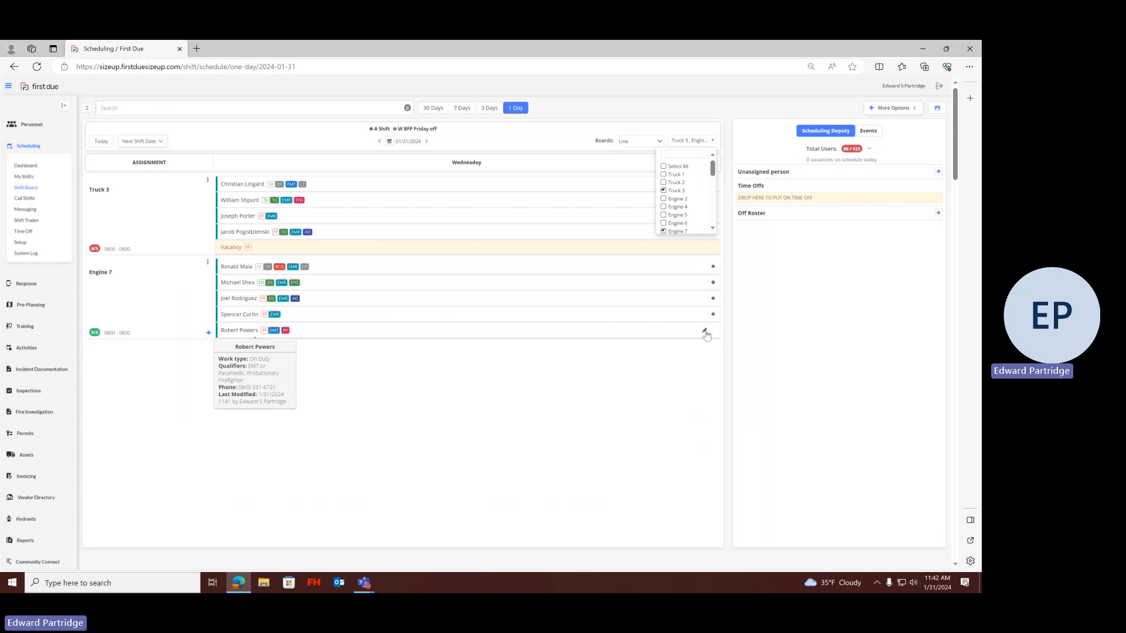
left_click(706, 330)
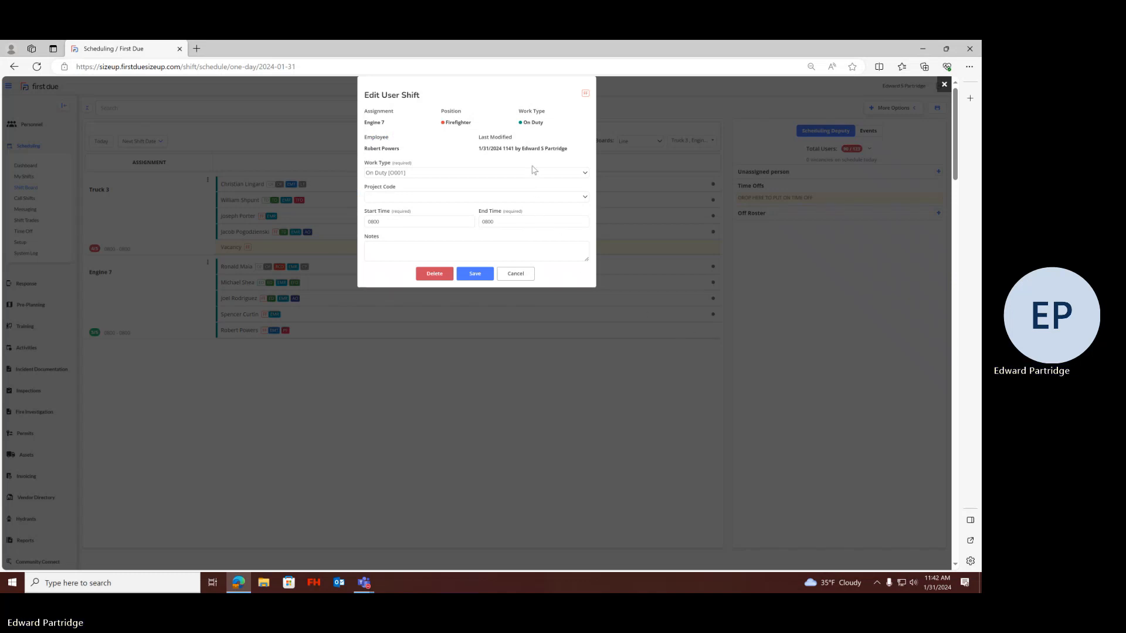
left_click(534, 173)
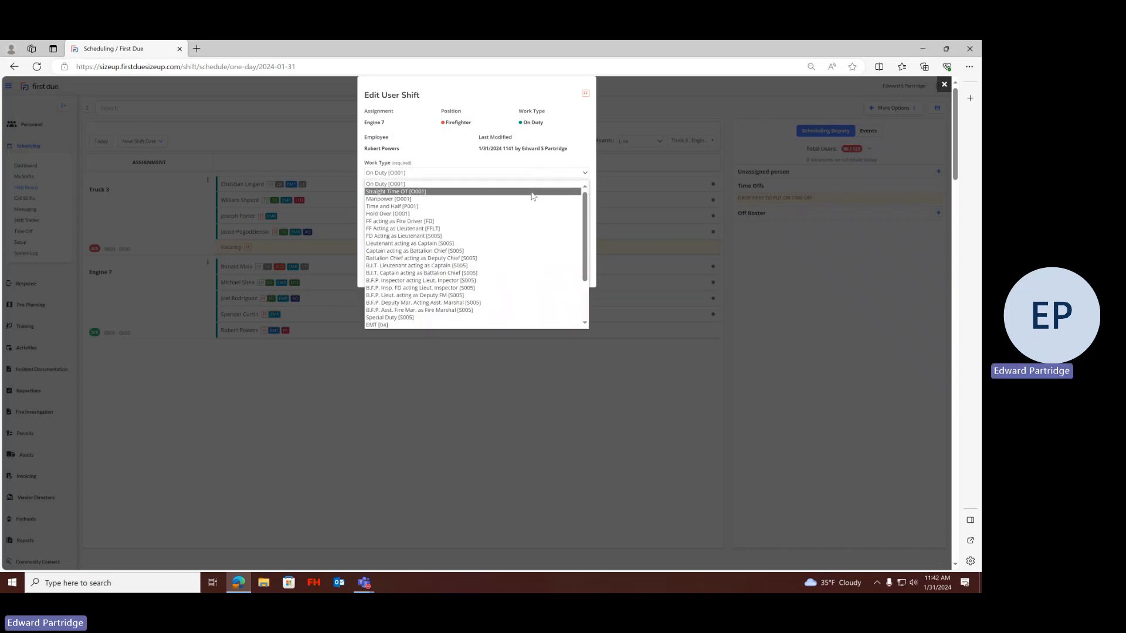
left_click(533, 200)
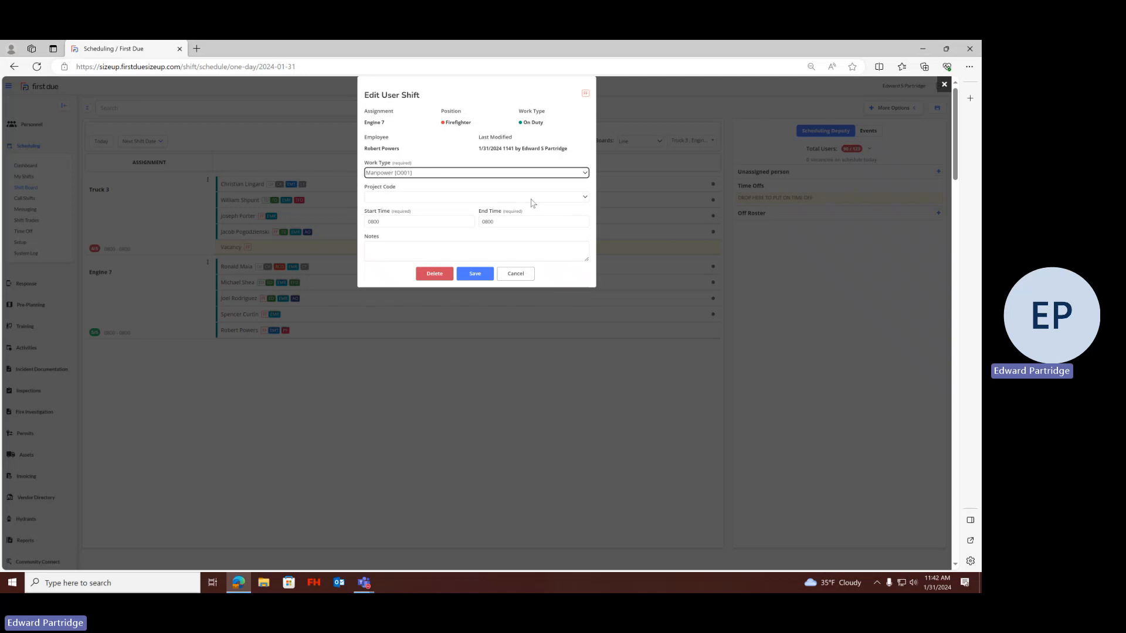
left_click(466, 279)
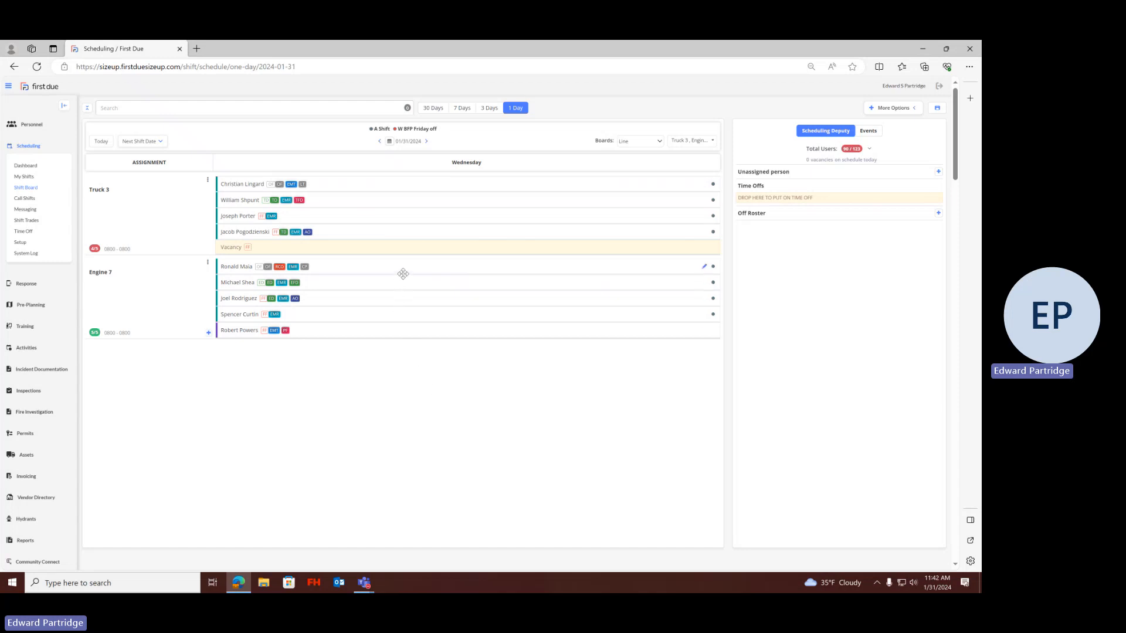
Add Truck 1 to the assignments shown on the Line board alongside Truck 3 and Engine 7
mouse_move(230, 280)
mouse_move(266, 267)
left_click(712, 143)
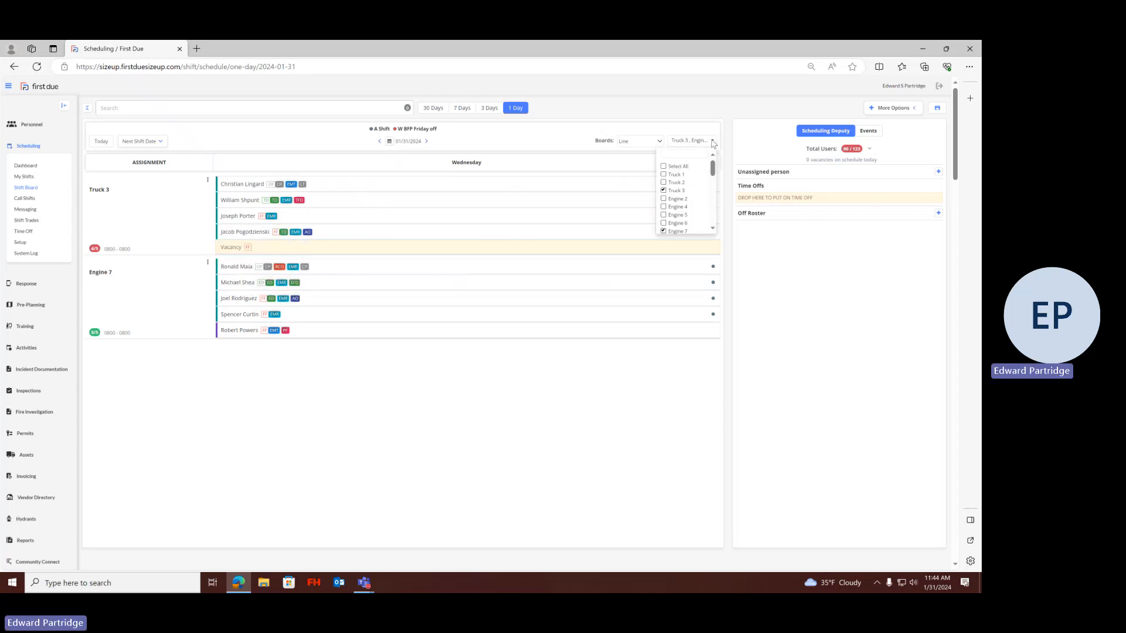
left_click(679, 176)
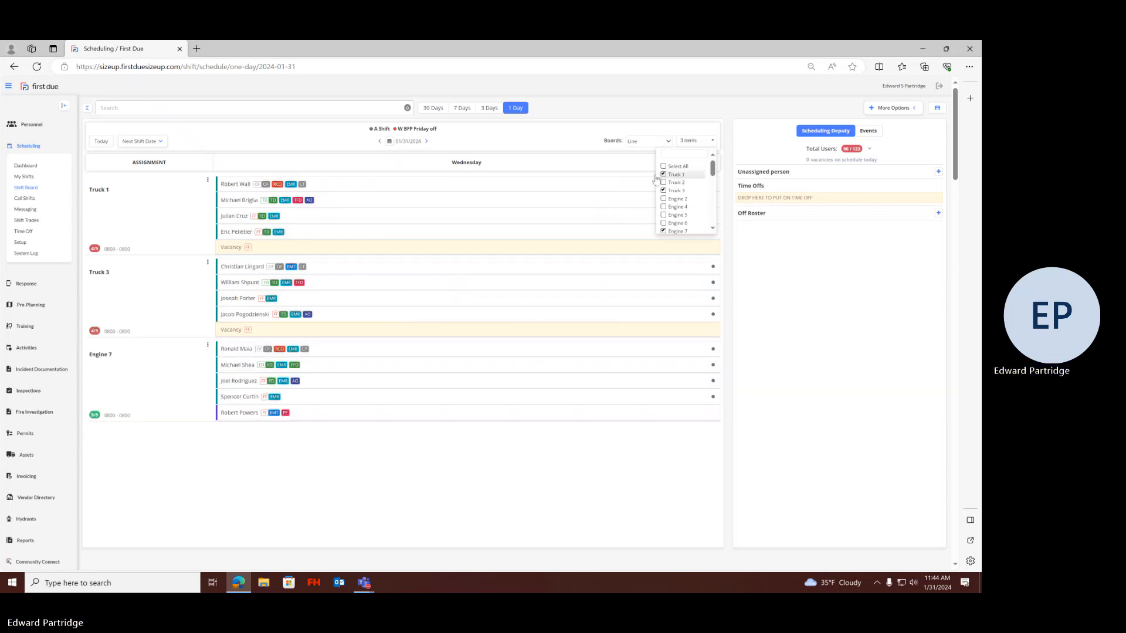
left_click(153, 213)
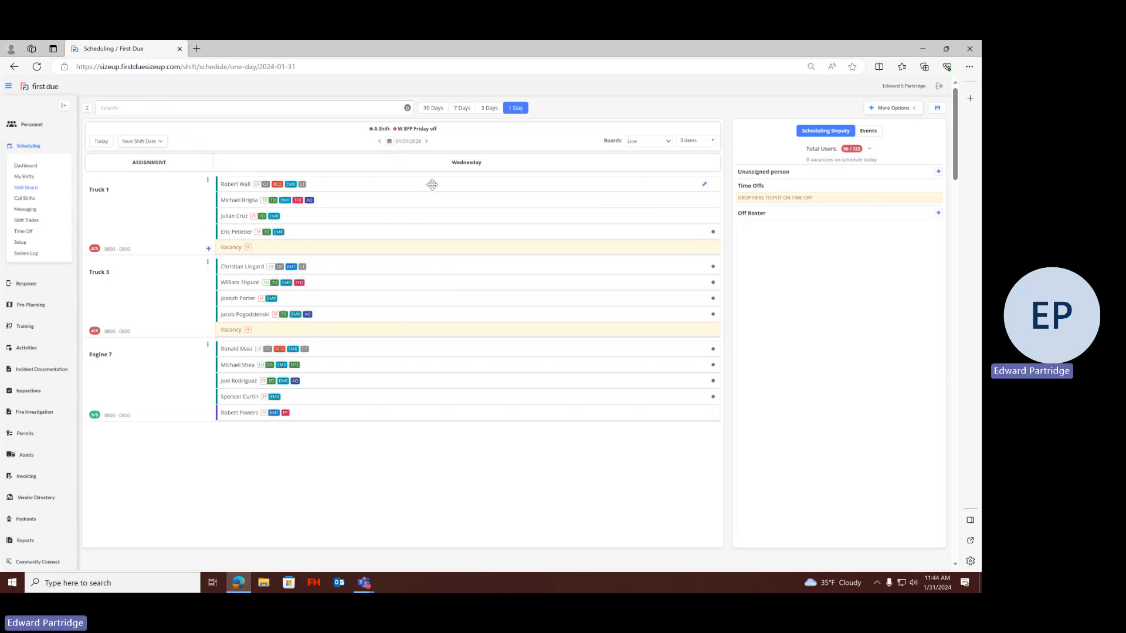
Place the first Truck 1 member on time off and review the time-off types and subtypes, leaving the subtype blank
mouse_move(432, 184)
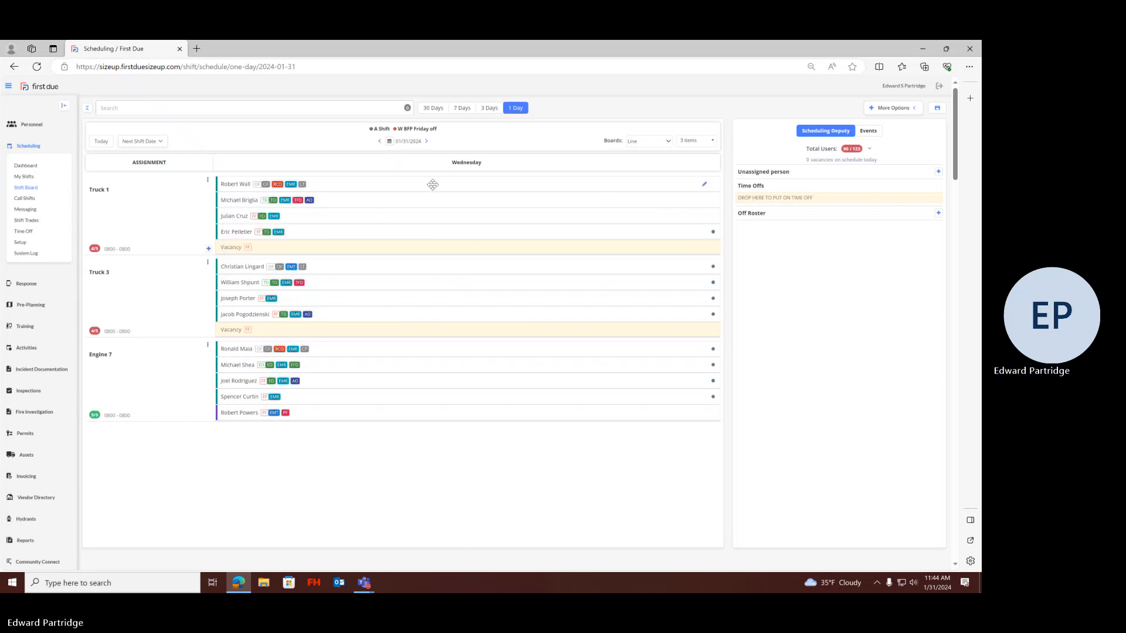
left_click_drag(432, 185, 937, 206)
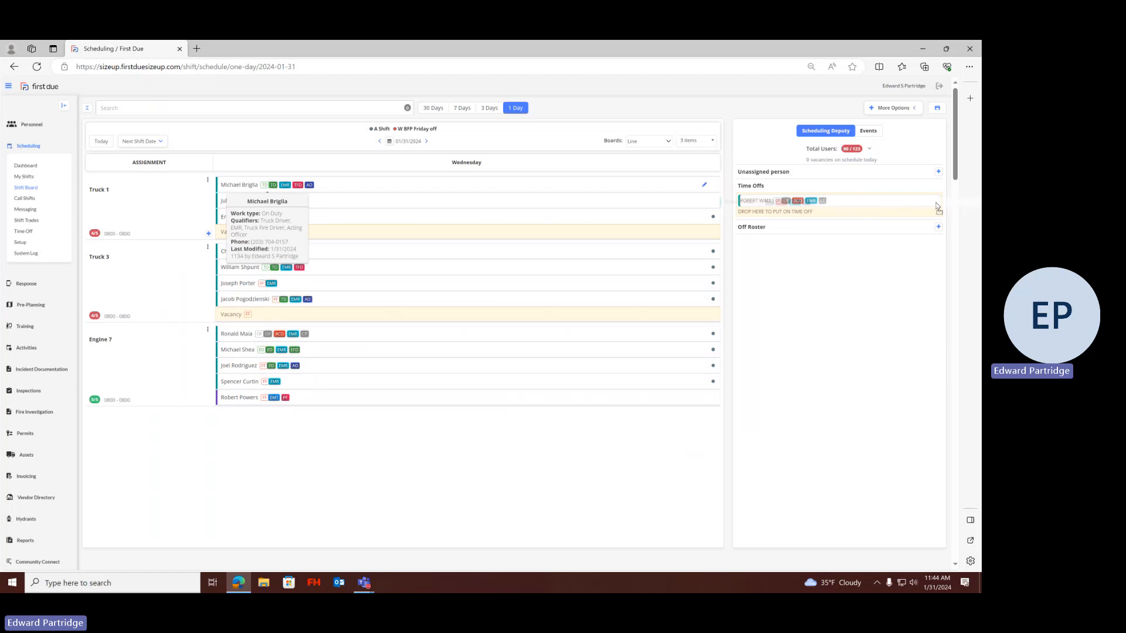
left_click_drag(936, 206, 936, 207)
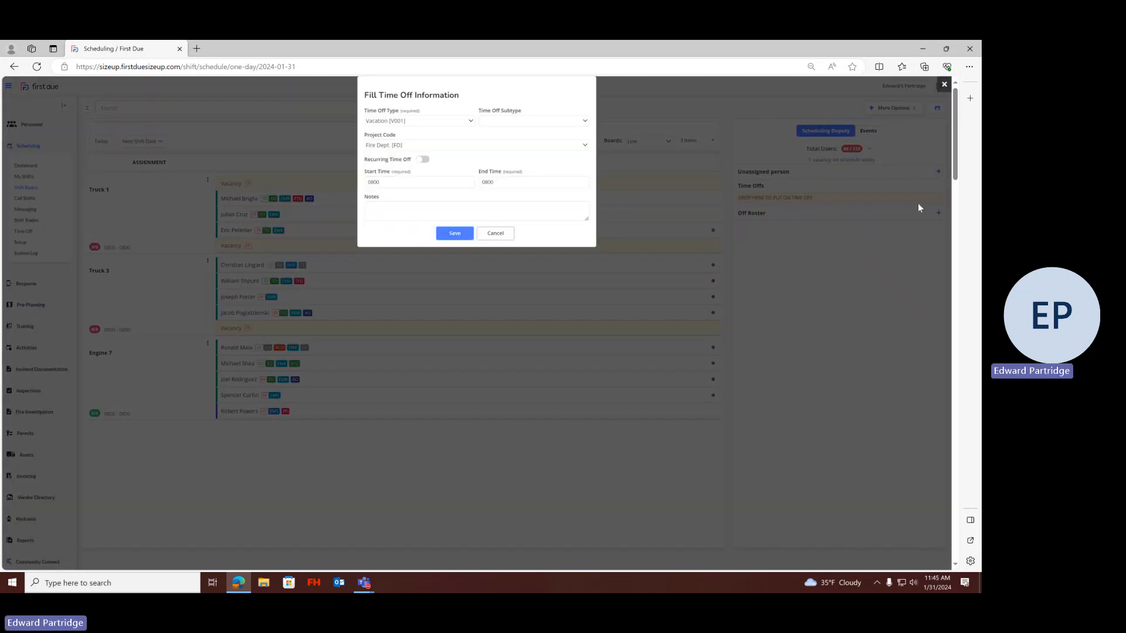
left_click(473, 123)
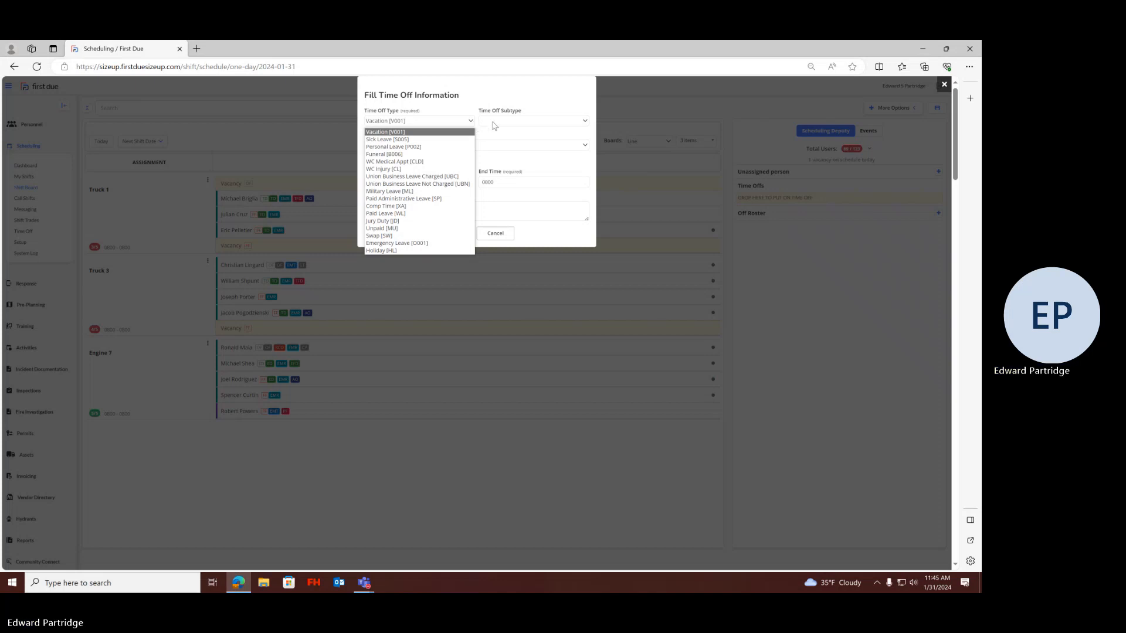
left_click(583, 123)
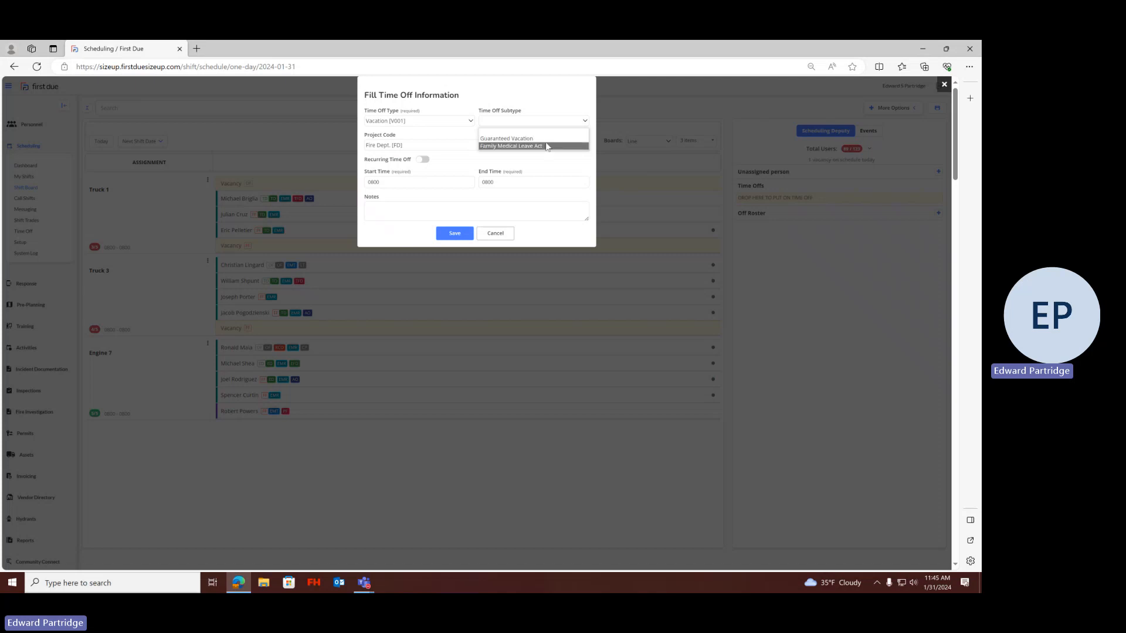
left_click(551, 131)
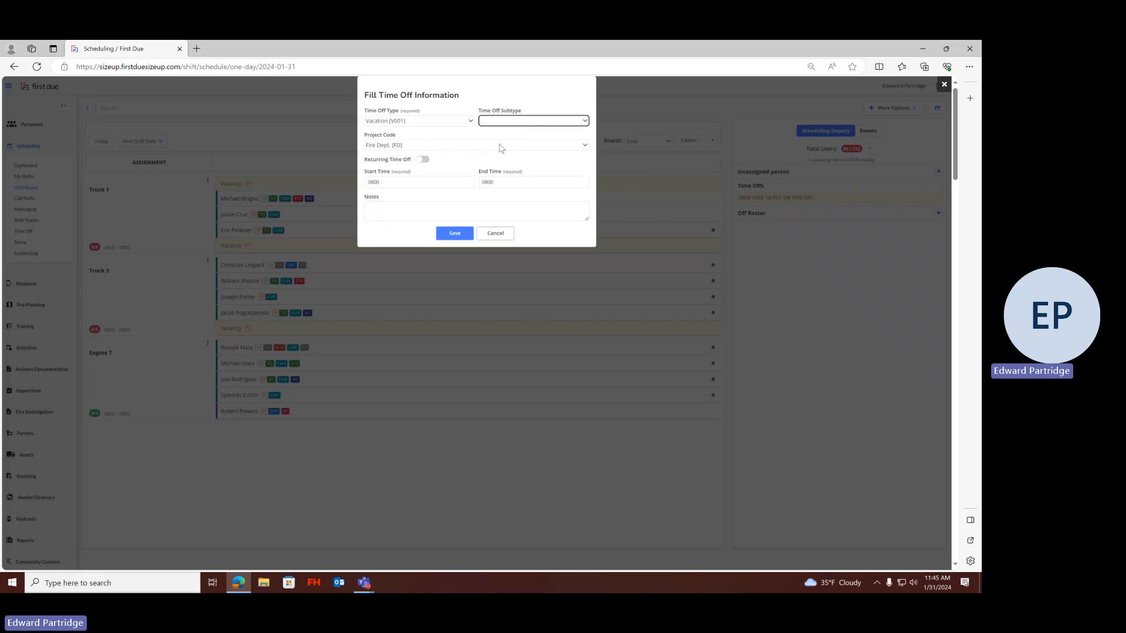
Make the vacation a recurring time off ending on 02/08/2024
left_click(425, 161)
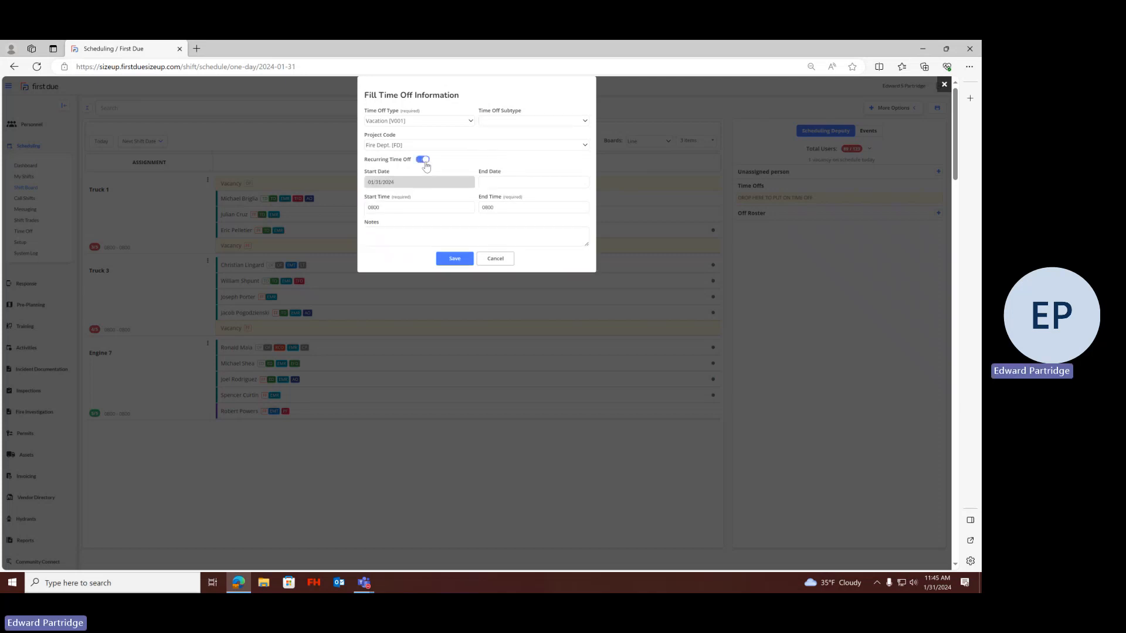
left_click(513, 181)
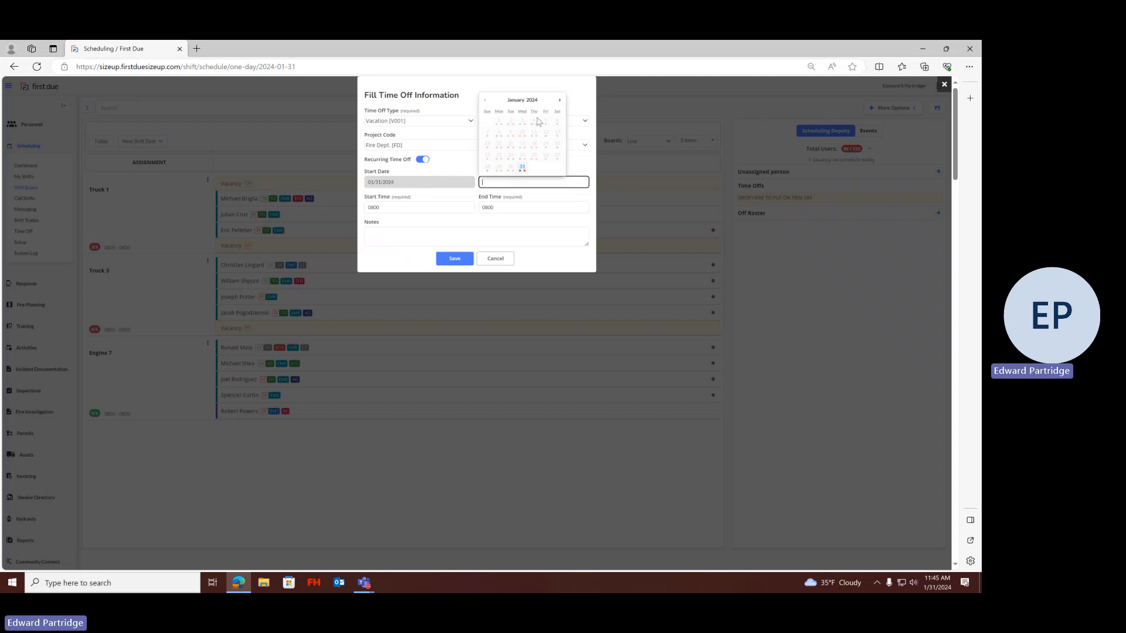
left_click(560, 101)
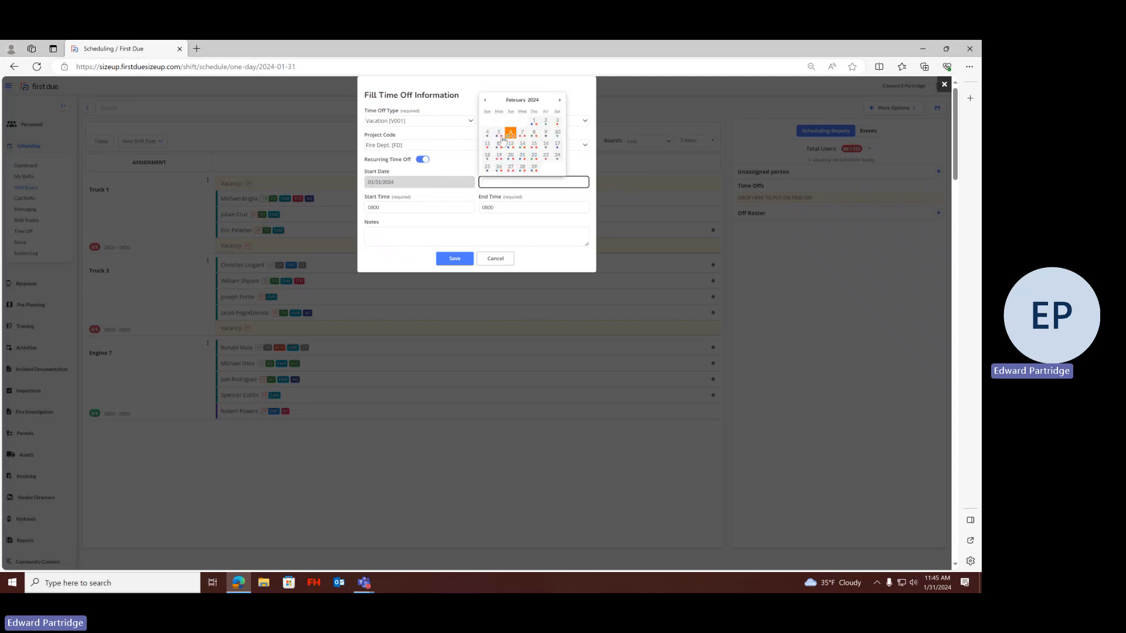
left_click(534, 134)
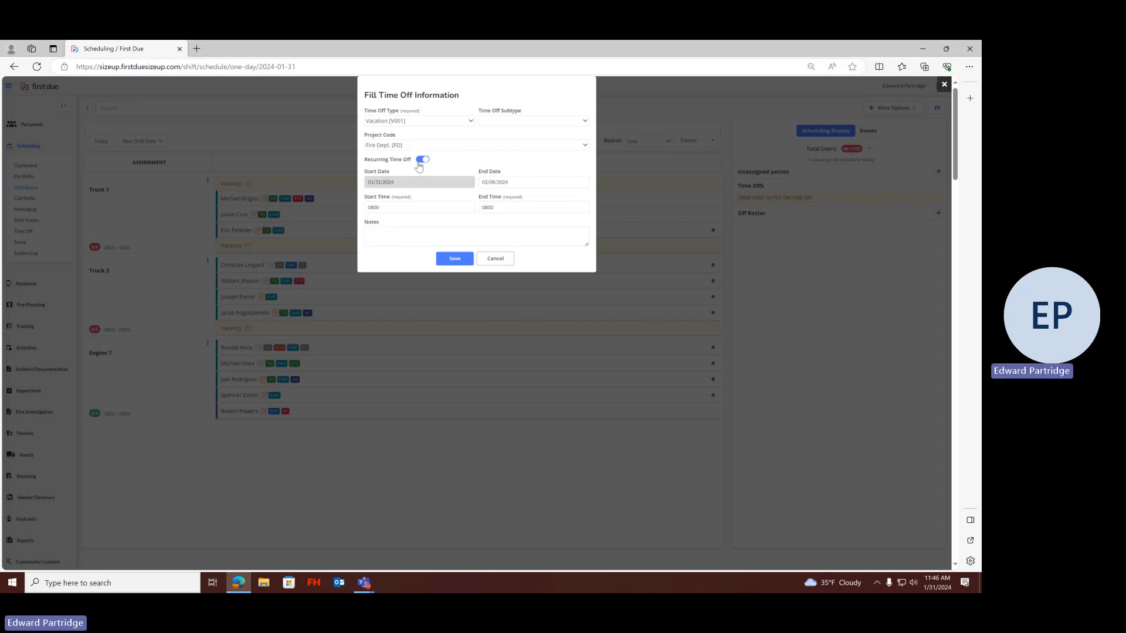
Try 1600 as the vacation's end time and set it back to 0800
left_click(500, 208)
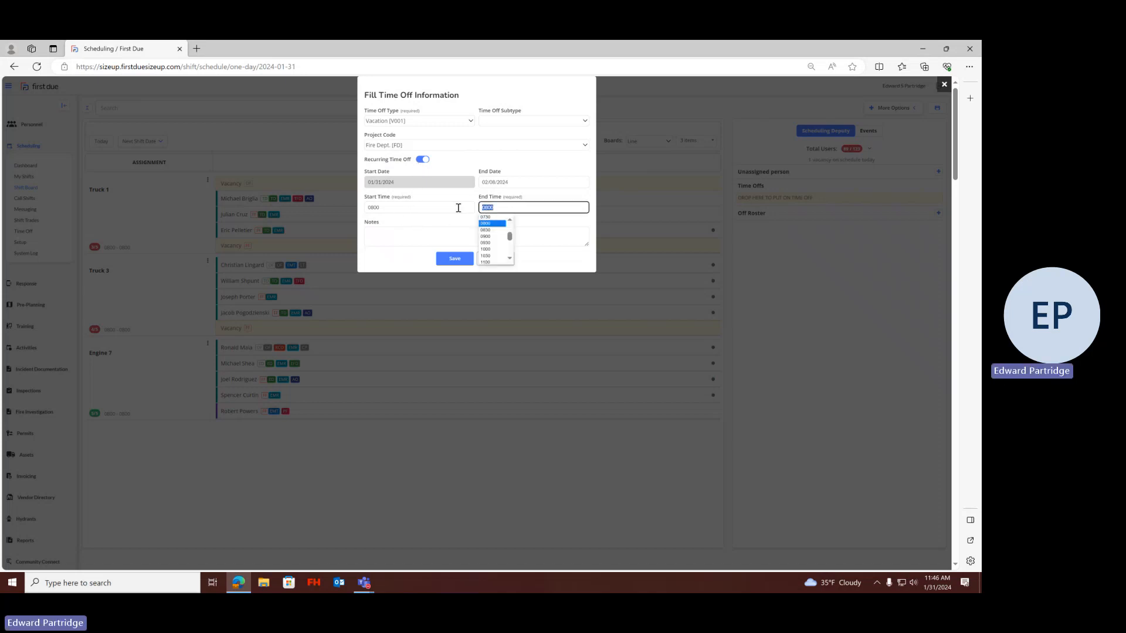
type("160")
key("Tab")
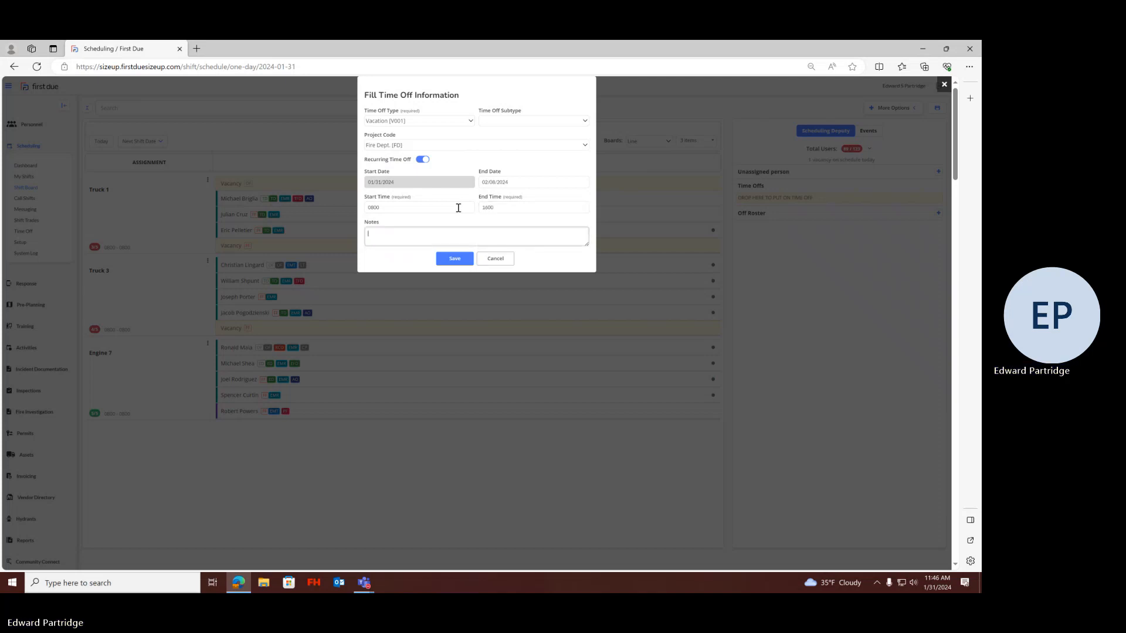
left_click(514, 209)
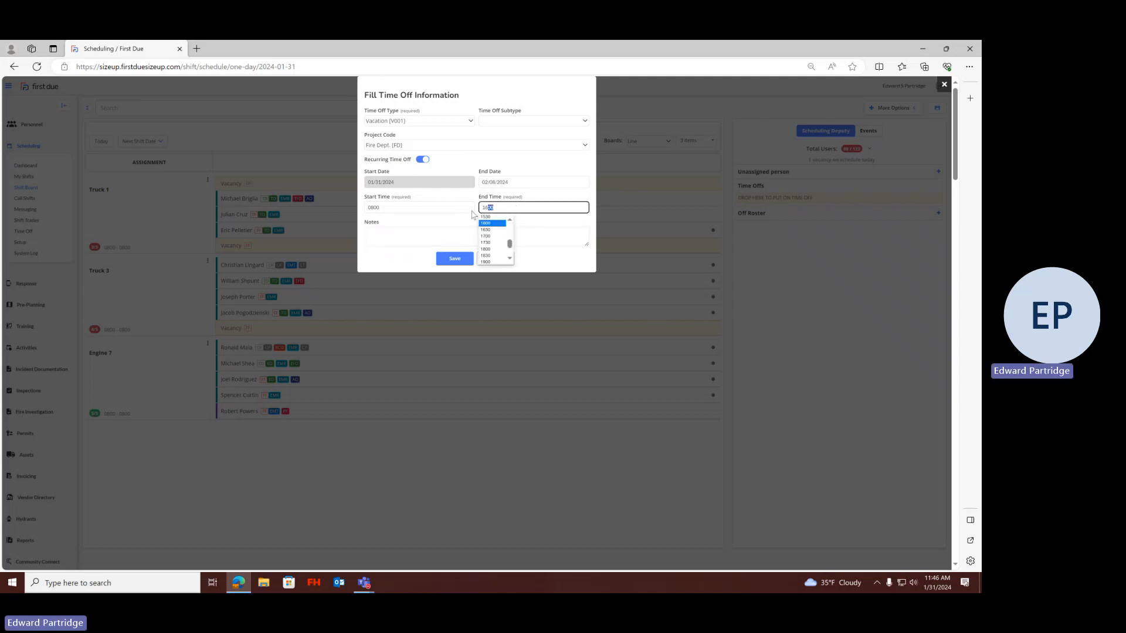
type("08")
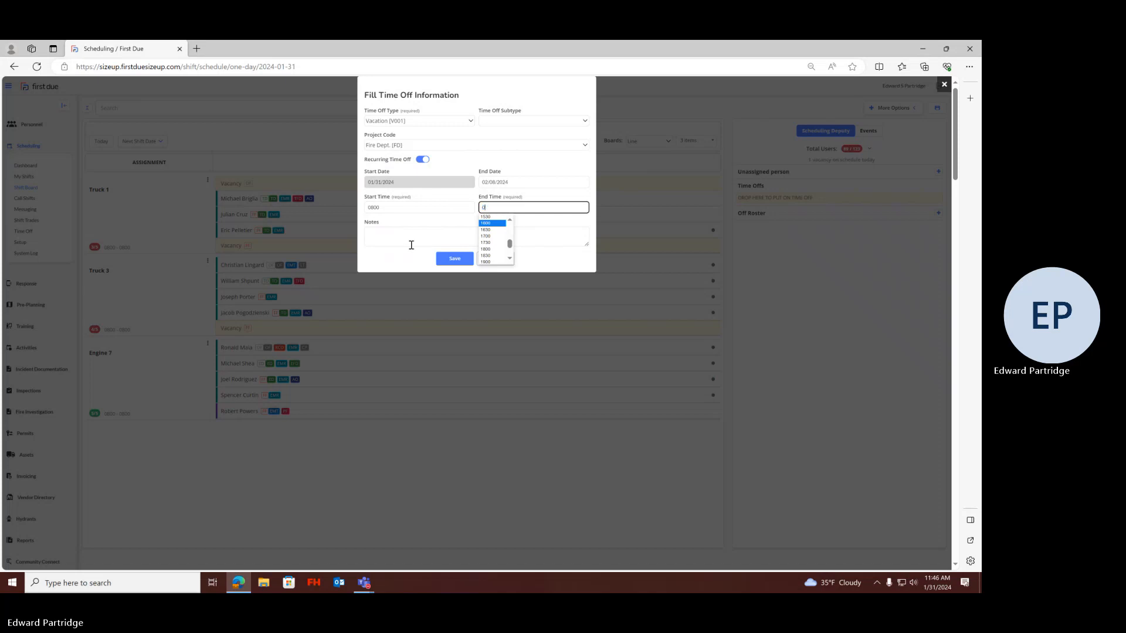
key("Tab")
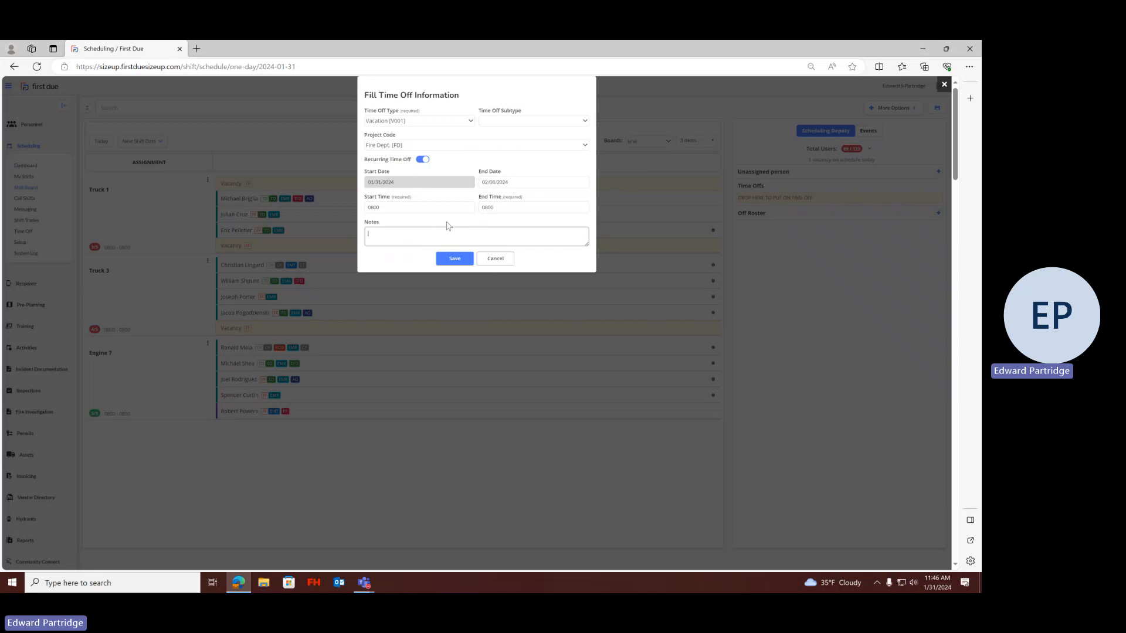
Turn off recurring time off, save the one-day vacation, and review the saved entry's edit form without changing it
left_click(426, 158)
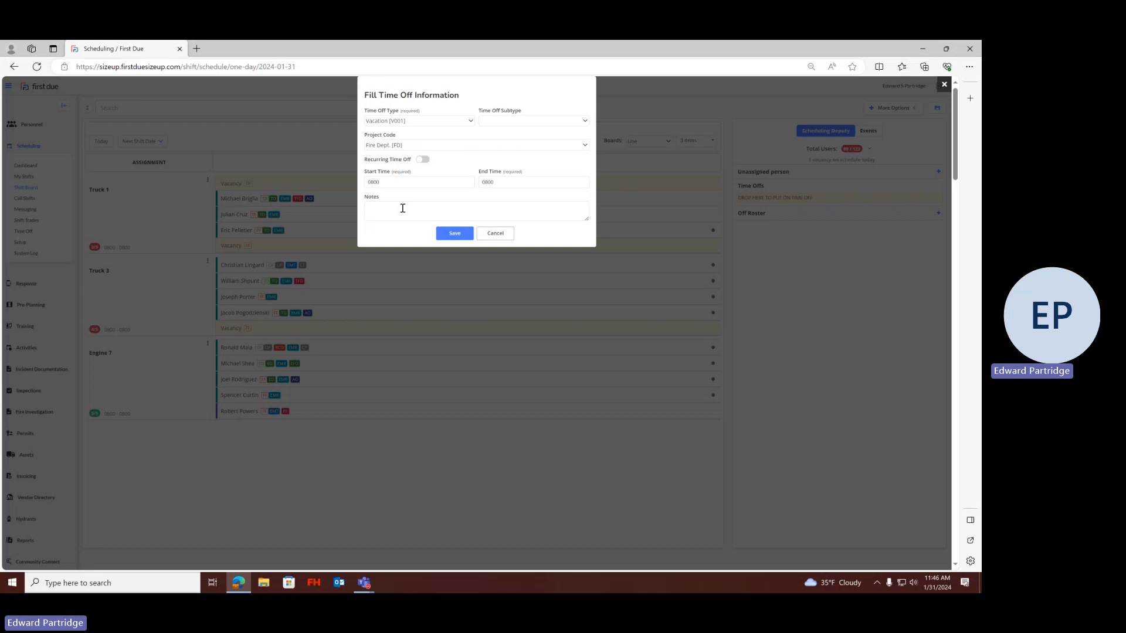
left_click(466, 236)
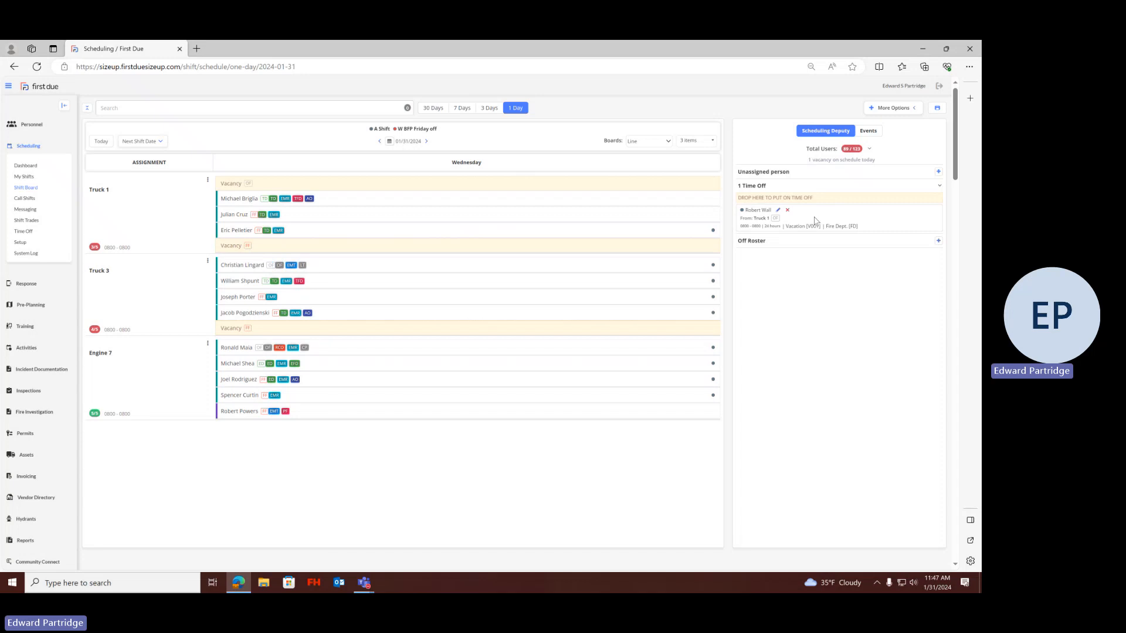
left_click(778, 212)
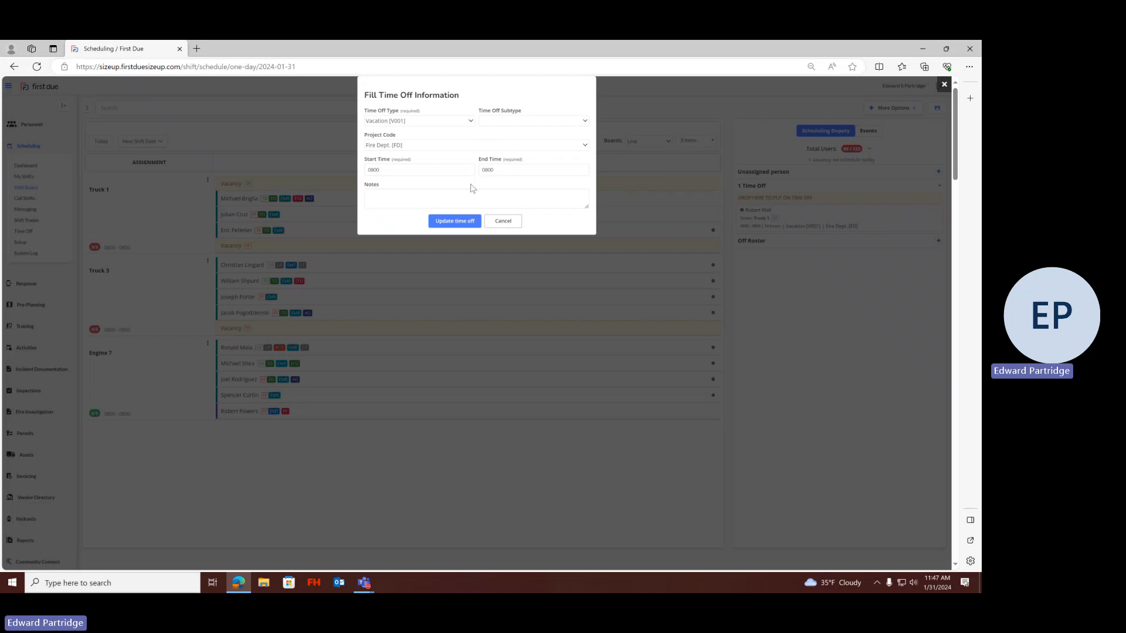
left_click(502, 220)
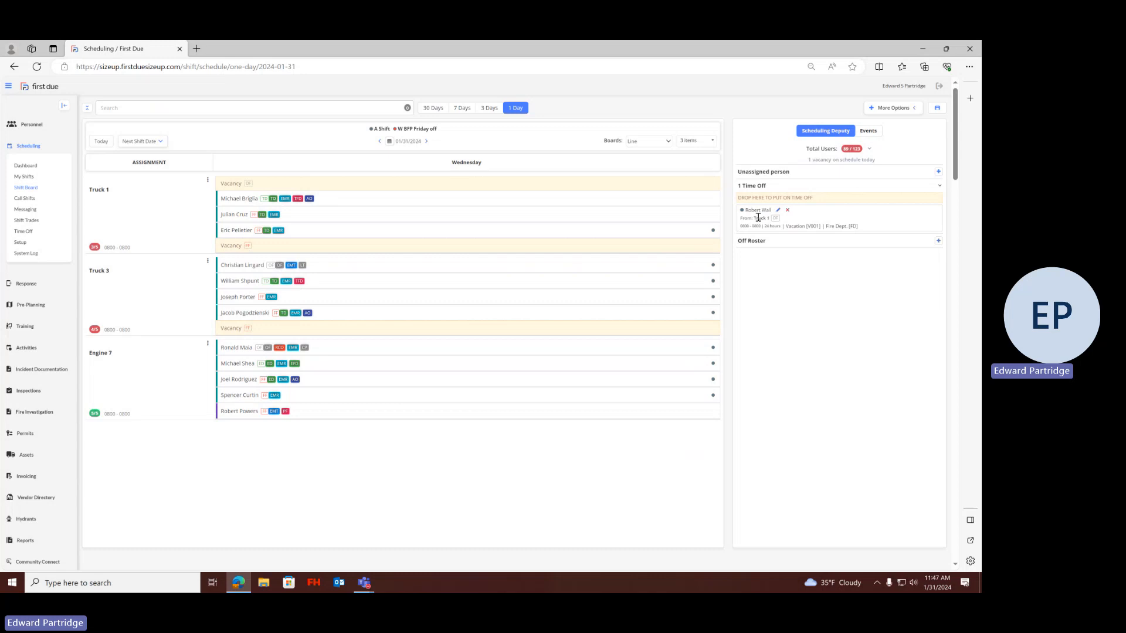
Remove the Truck 1 member's vacation entry, and place the same member back on vacation with the default times
left_click(787, 211)
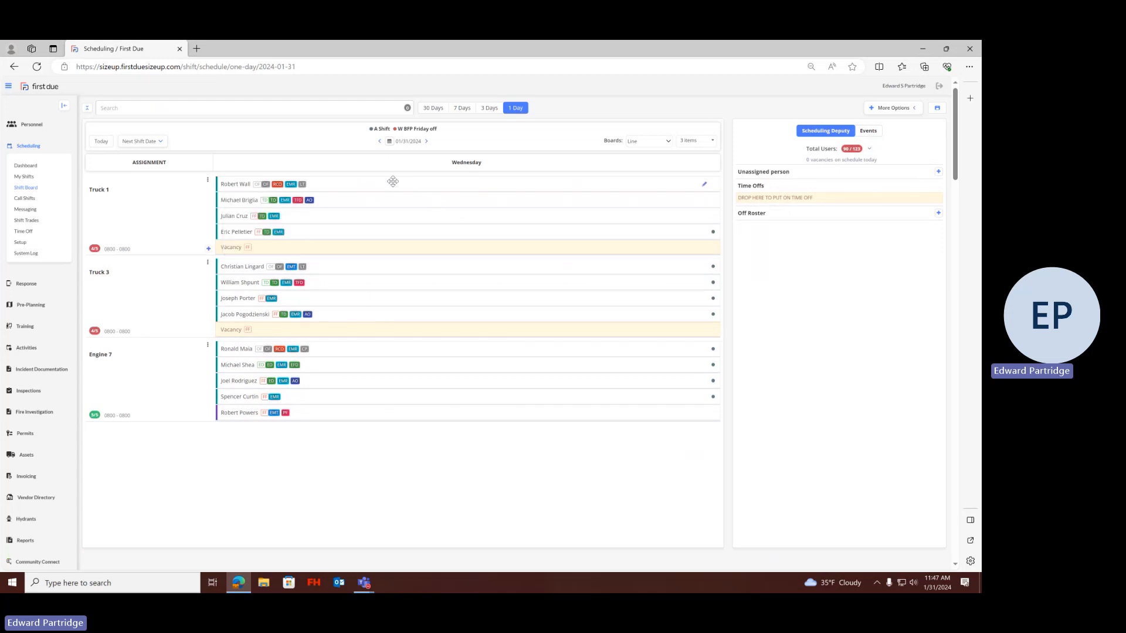
left_click_drag(393, 182, 800, 199)
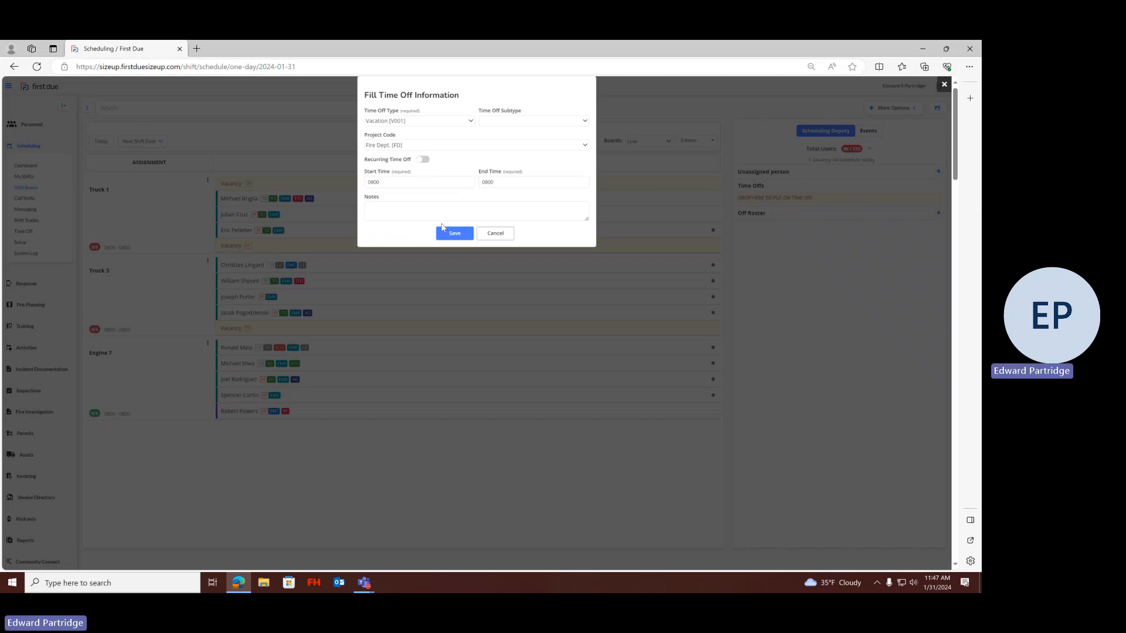
left_click(445, 233)
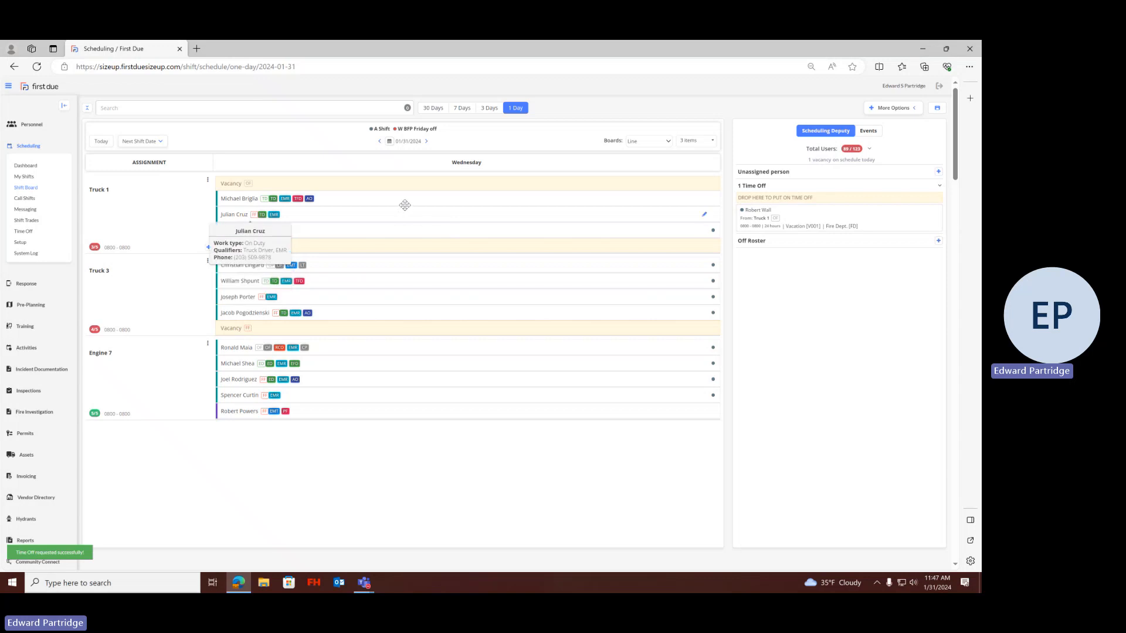
Move the second Truck 1 member into the top vacancy and select that member for a new off-roster entry
left_click_drag(405, 202, 407, 186)
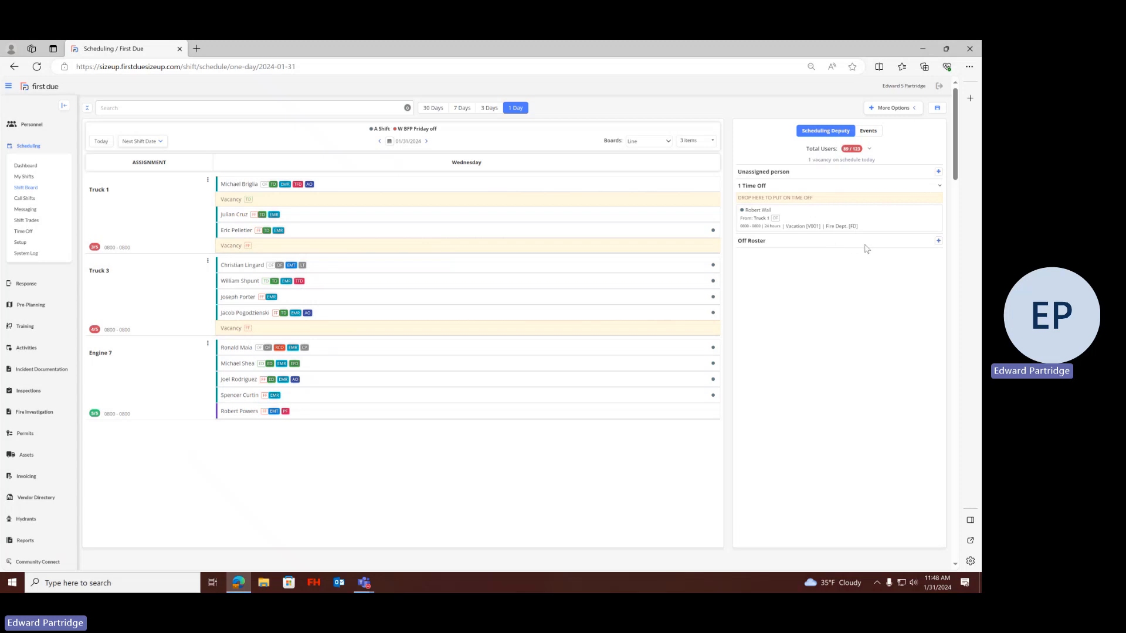
left_click(939, 240)
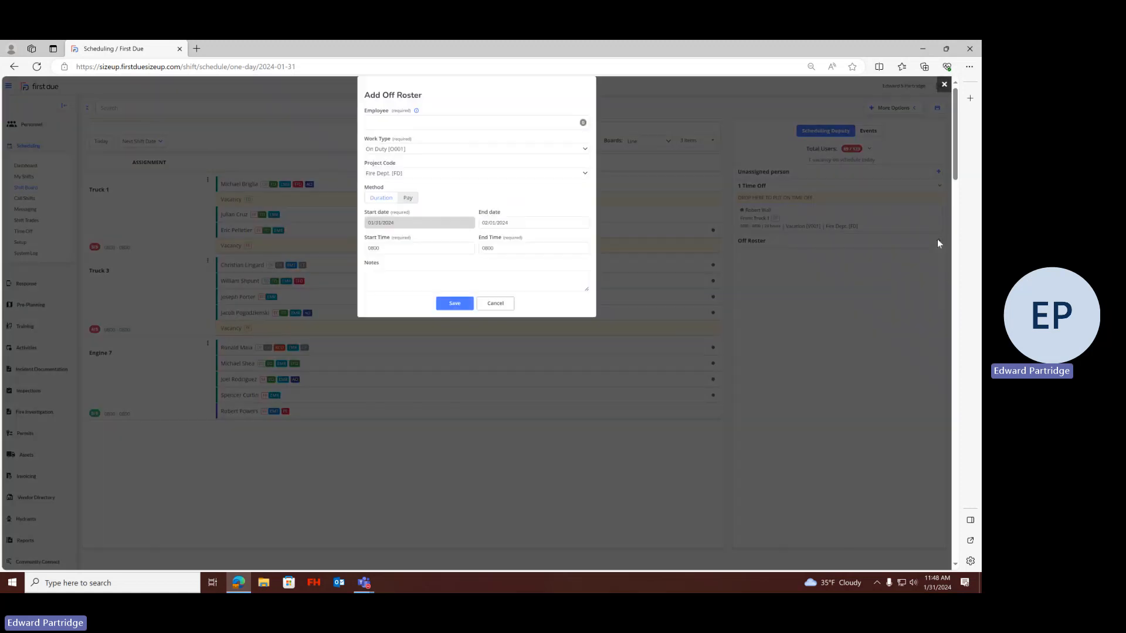
left_click(376, 118)
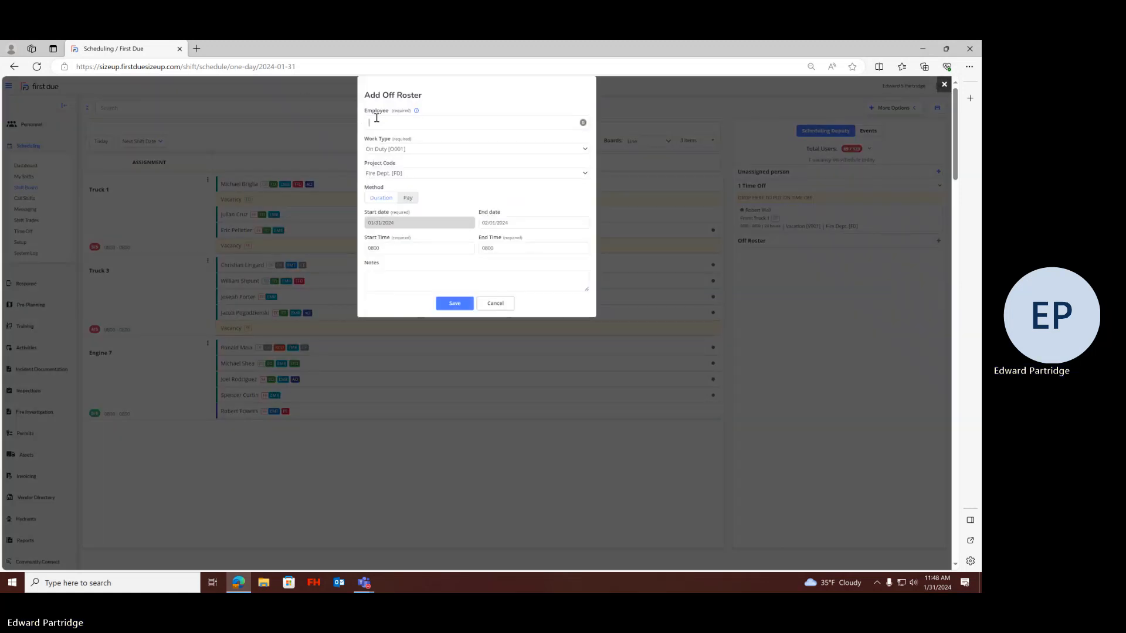
type("bri")
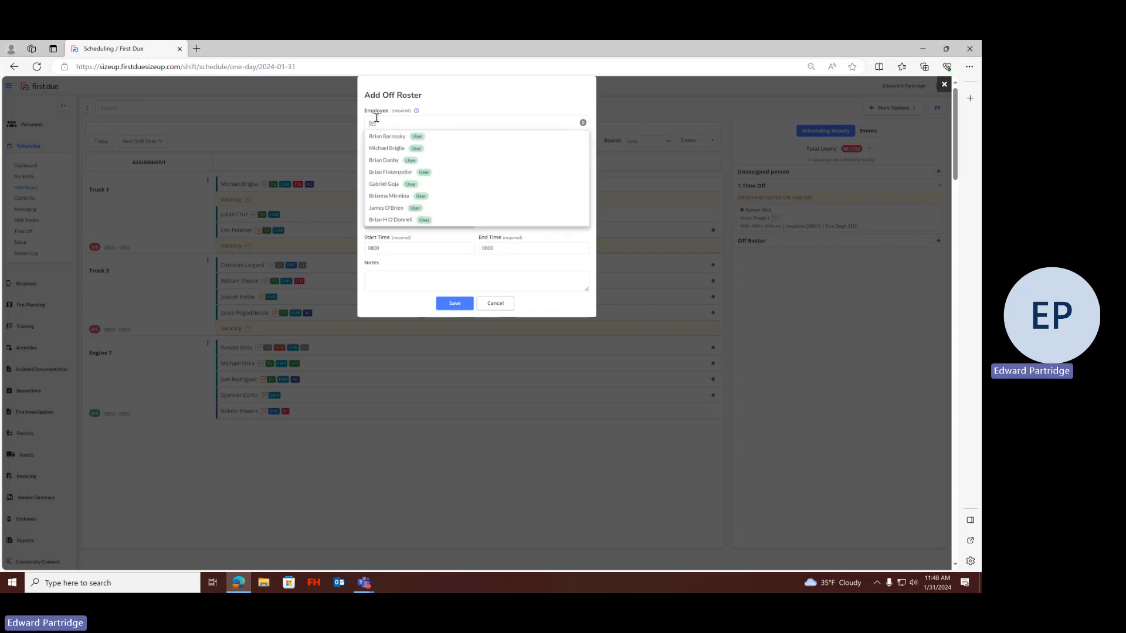
type("g")
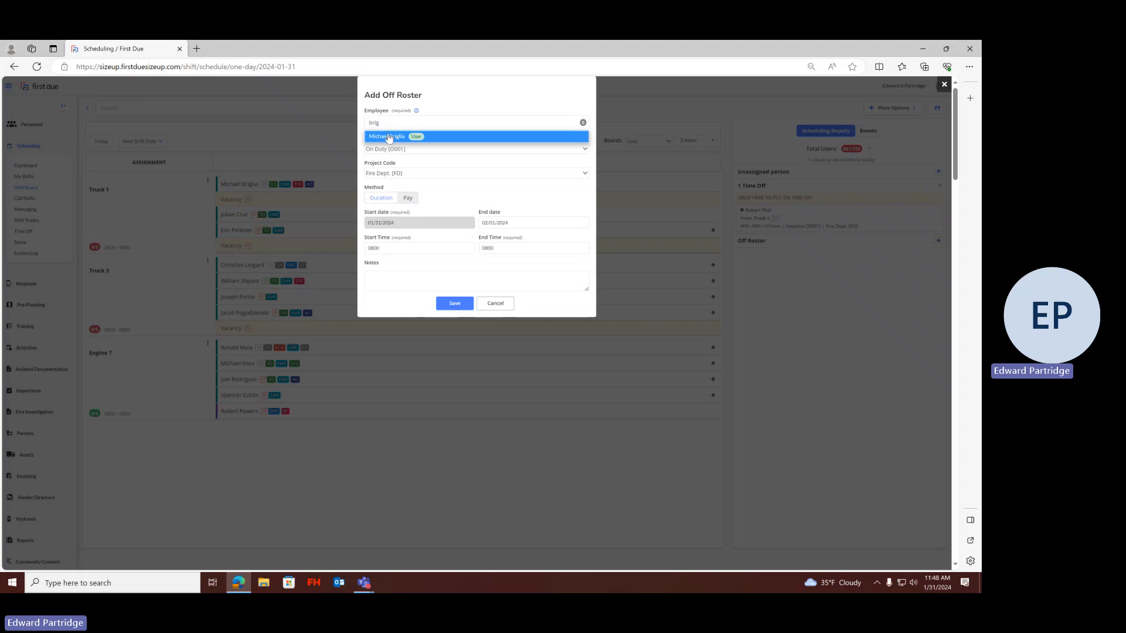
left_click(389, 136)
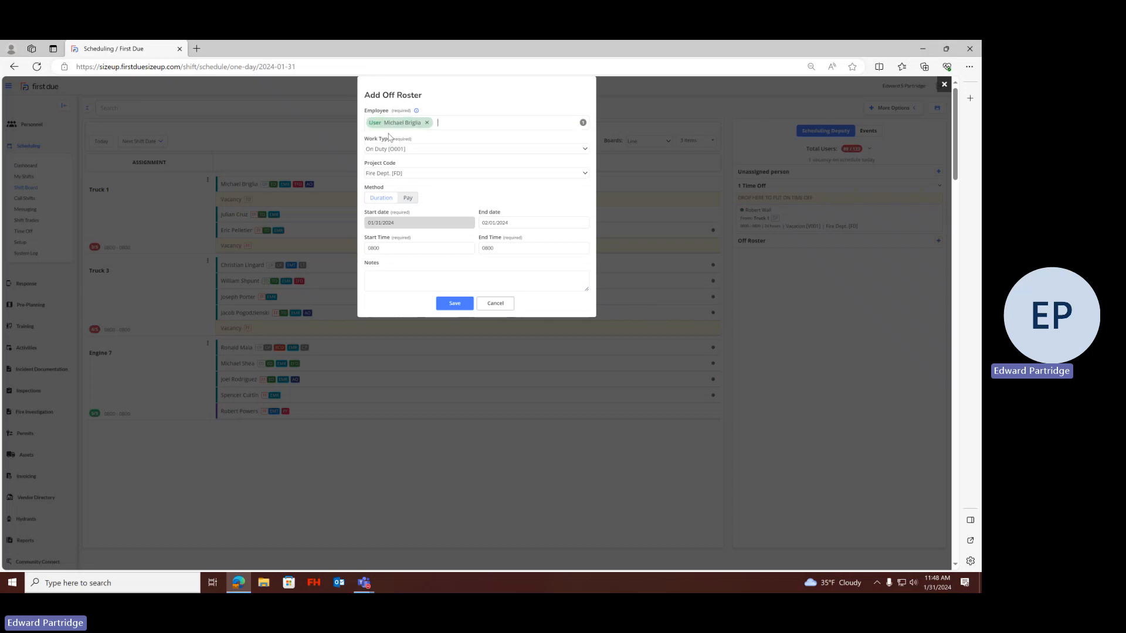
Set the off-roster work type to FD Acting as Lieutenant [S005], save the entry, and show it in the Off Roster list
left_click(422, 151)
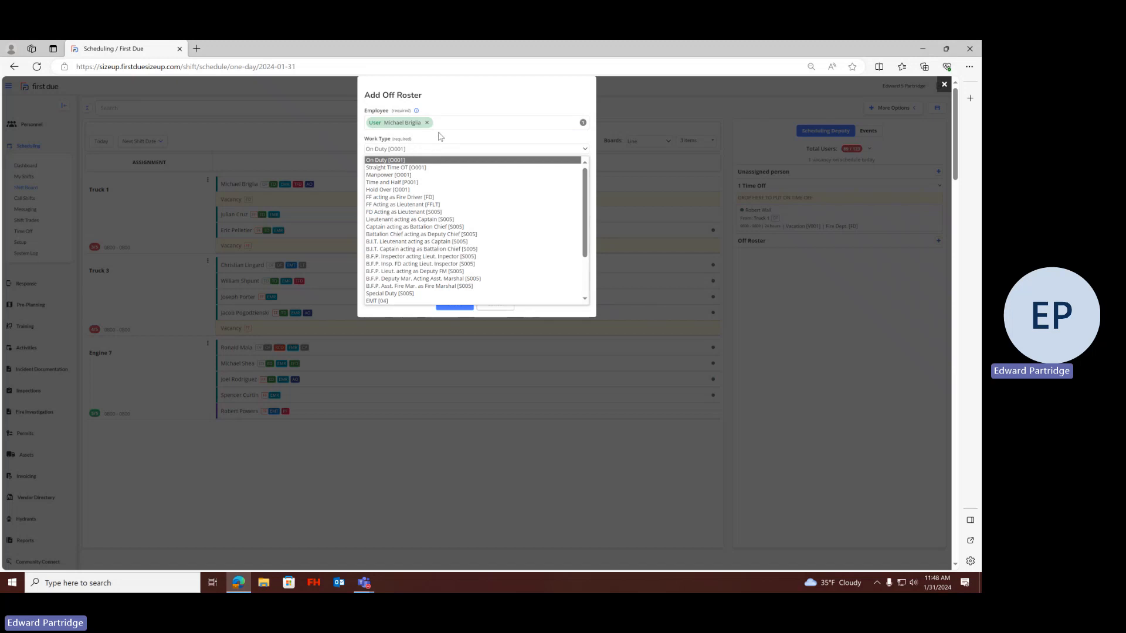
left_click(430, 213)
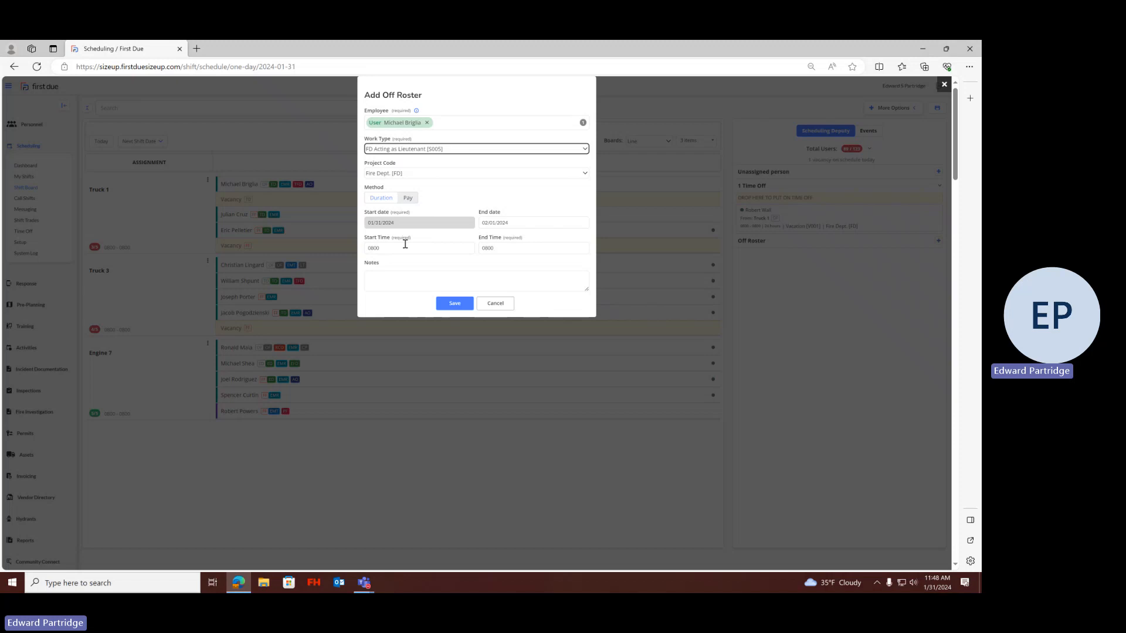
left_click(453, 305)
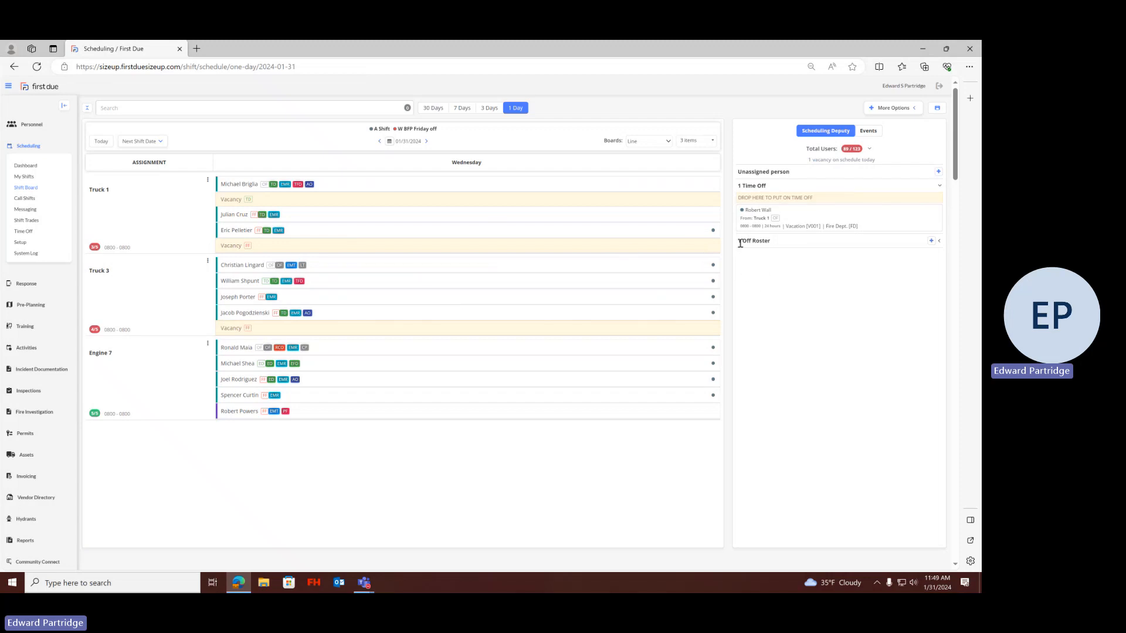
left_click(940, 241)
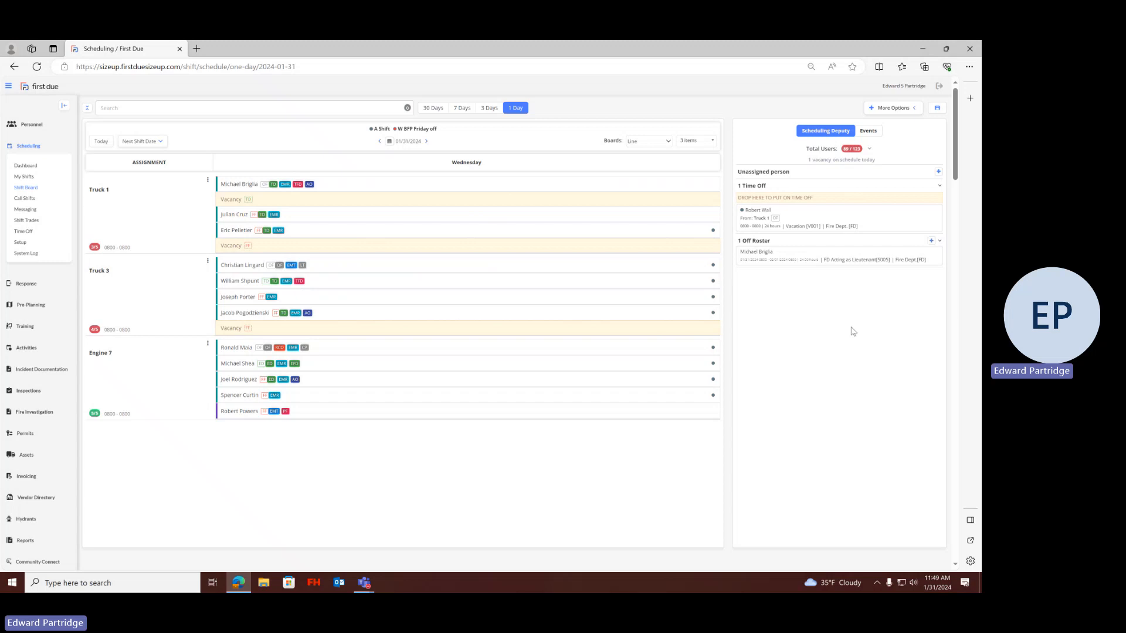
left_click(940, 242)
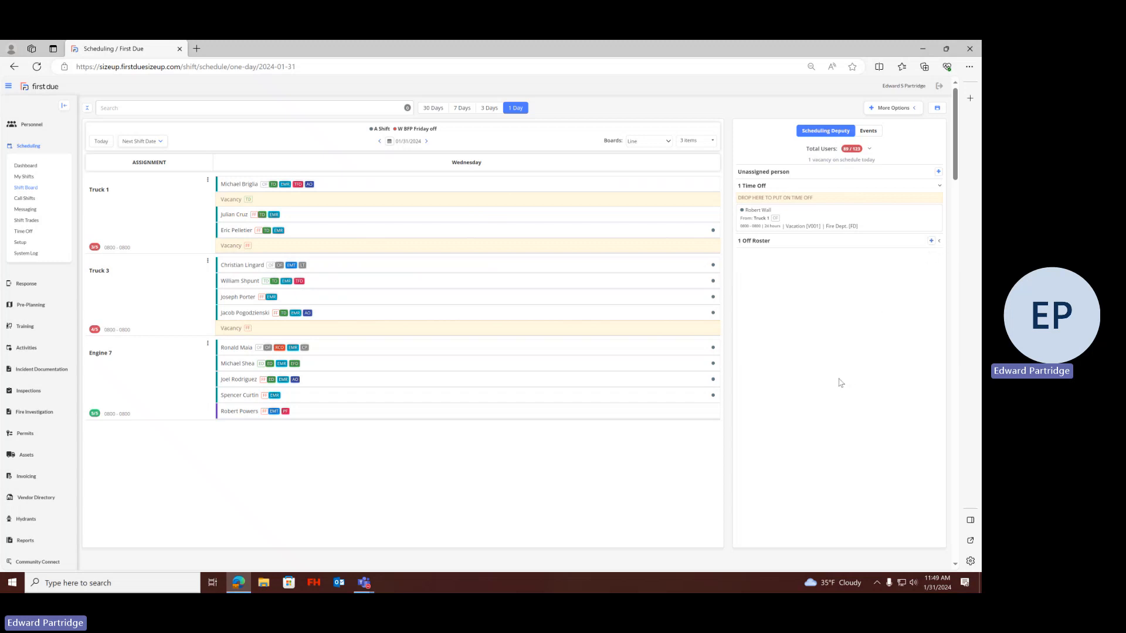
left_click(939, 243)
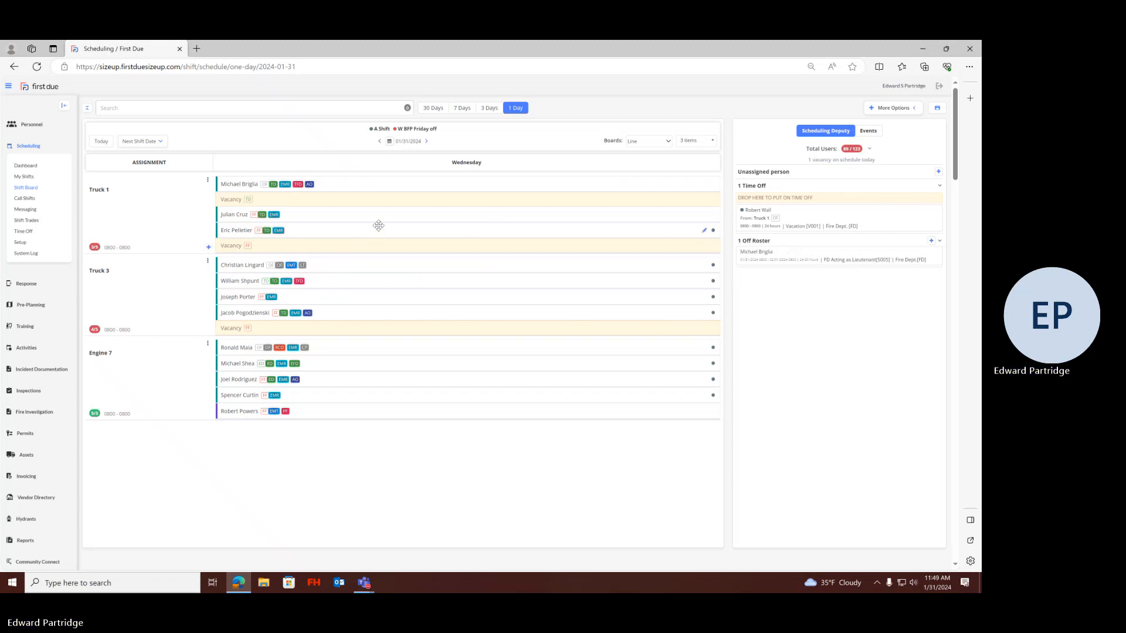
Move Truck 1's next member up into the second-row vacancy and add them off roster as FF acting as Fire Driver [FD]
mouse_move(267, 225)
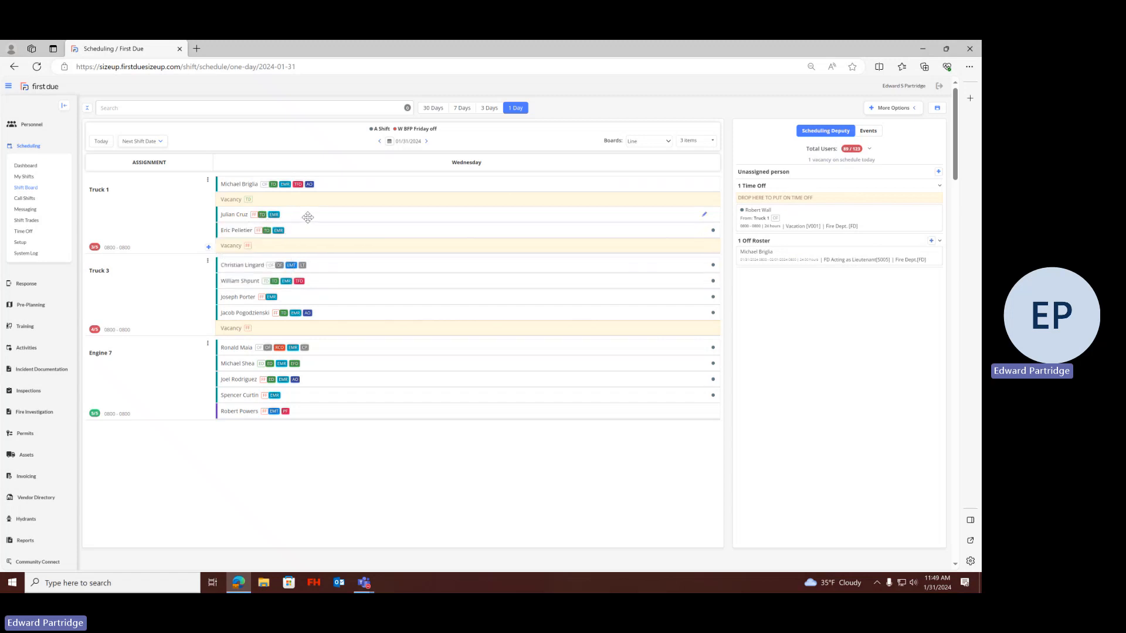
left_click_drag(307, 217, 308, 201)
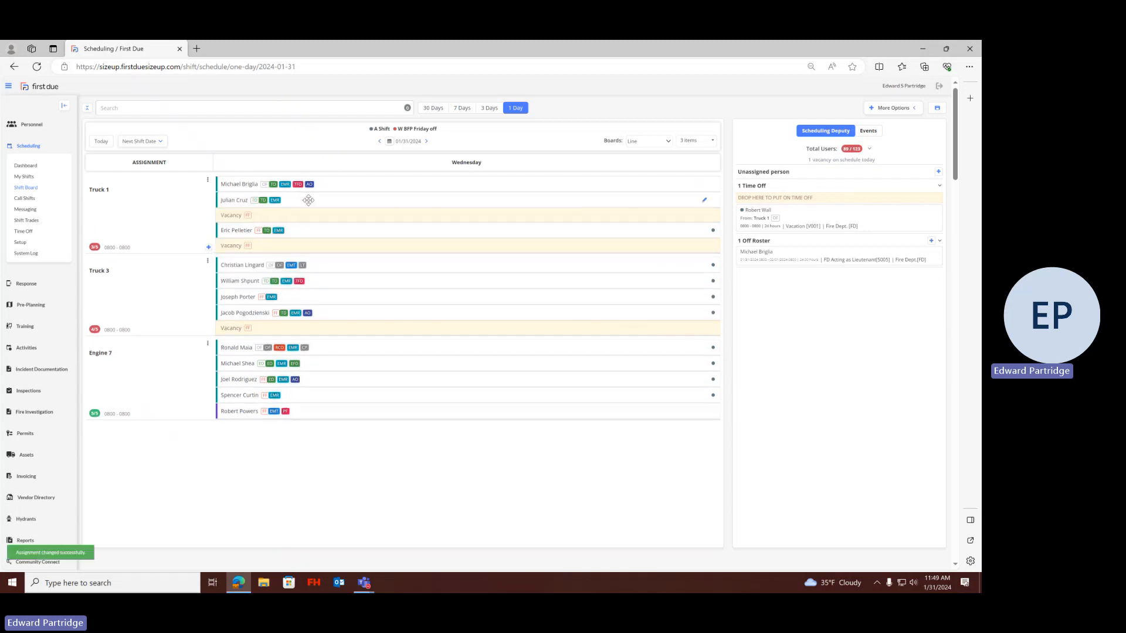
left_click(929, 241)
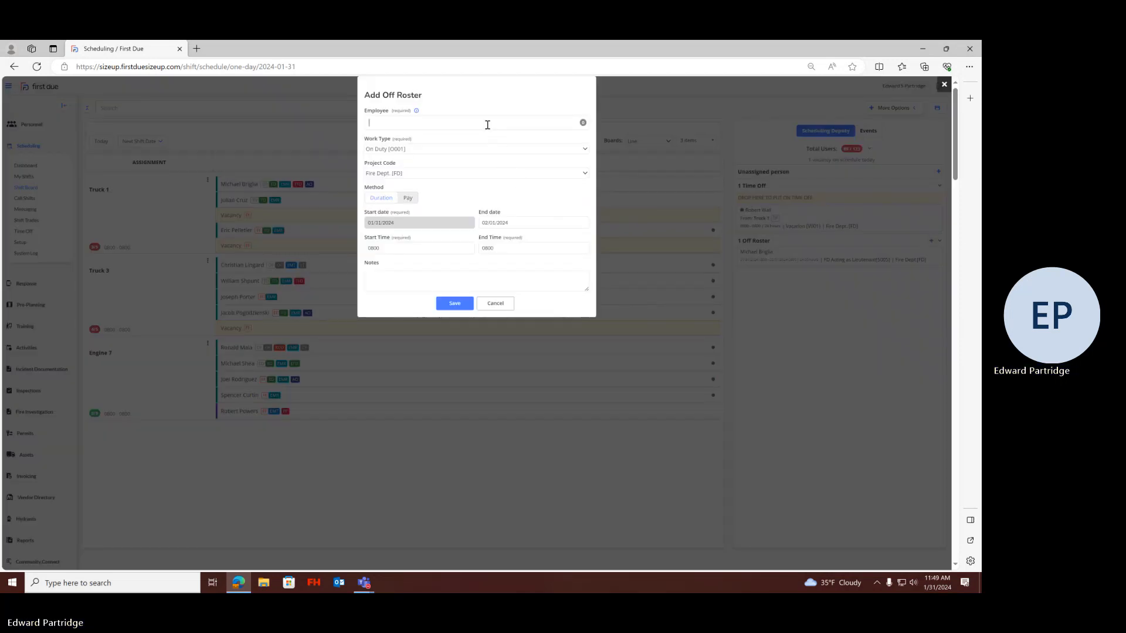
type("cruz")
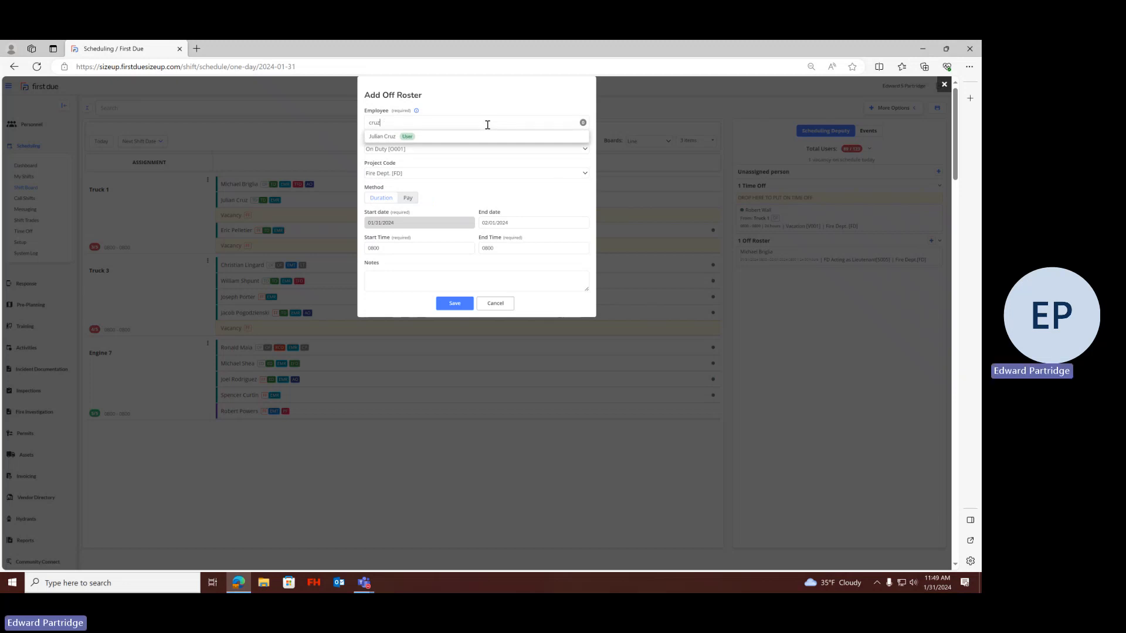
left_click(515, 138)
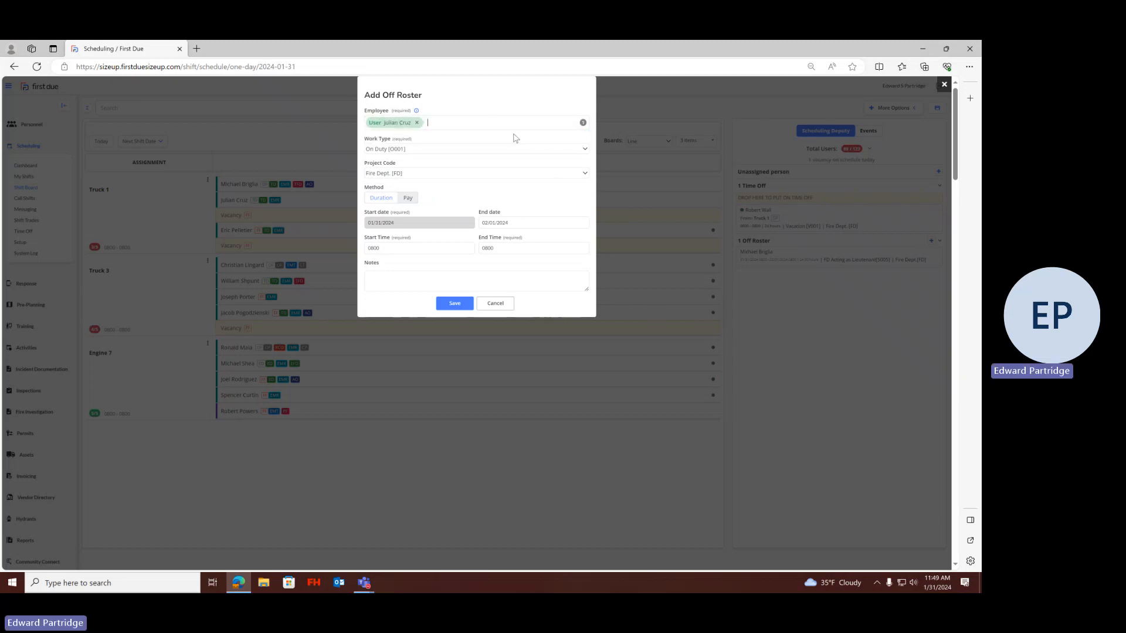
left_click(476, 149)
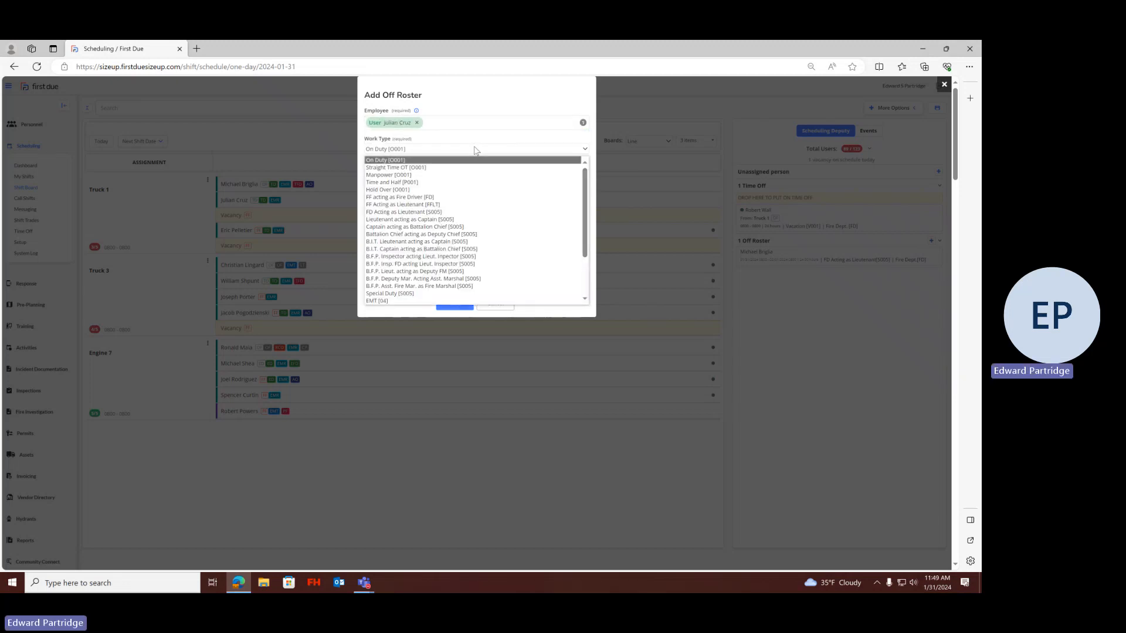
left_click(437, 198)
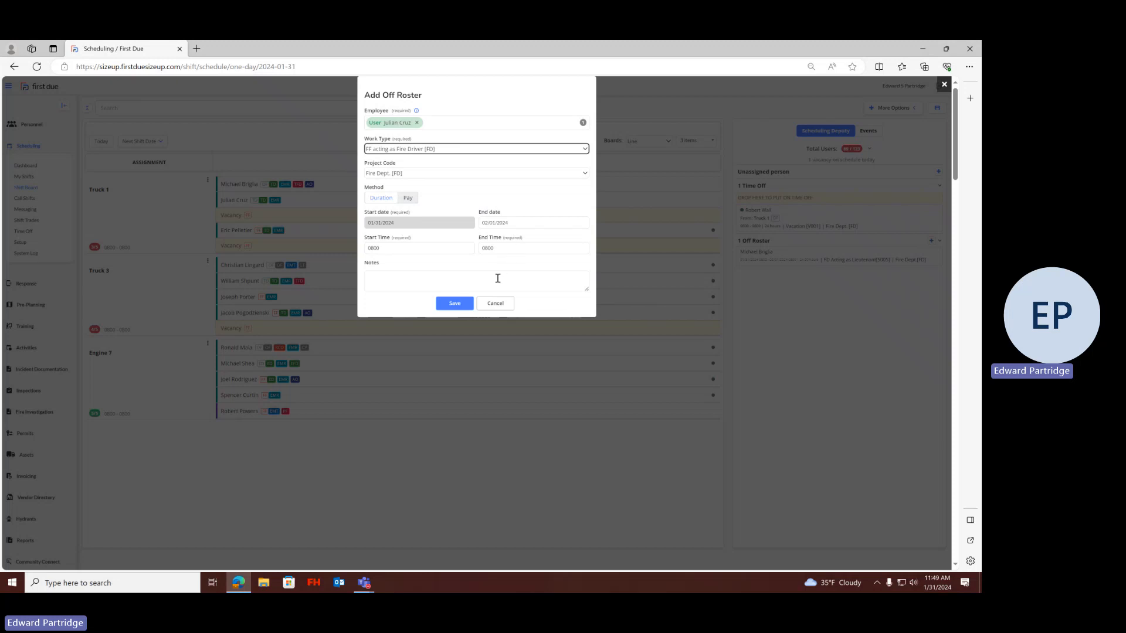
left_click(455, 305)
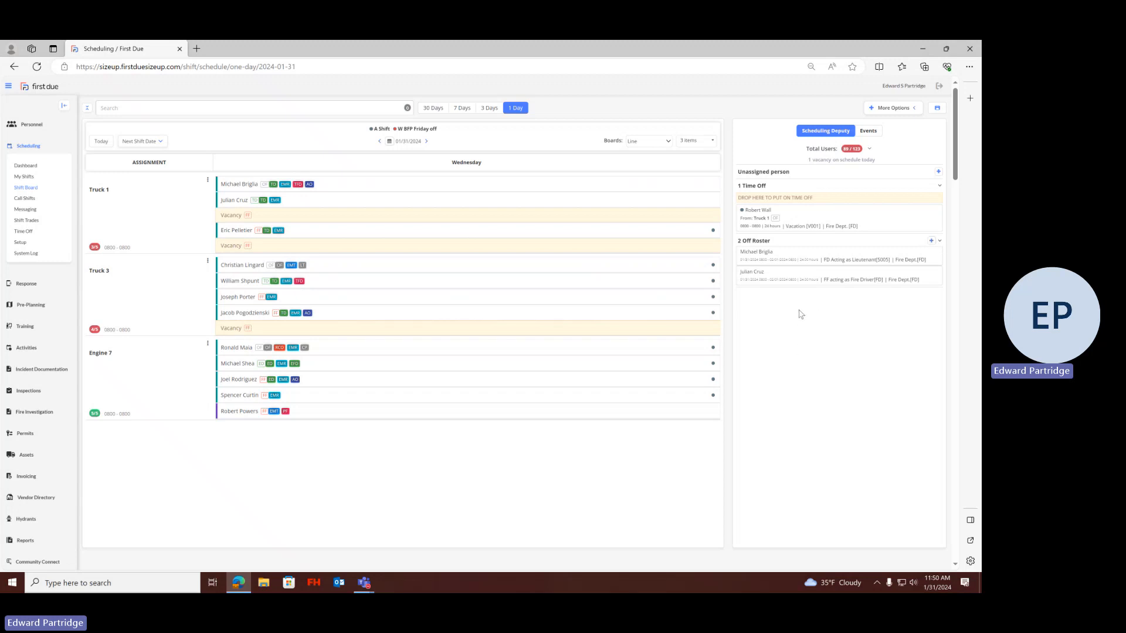
Start adding holdover hours for the top Truck 1 member, with a duration of 0.5 hours
mouse_move(801, 273)
mouse_move(633, 182)
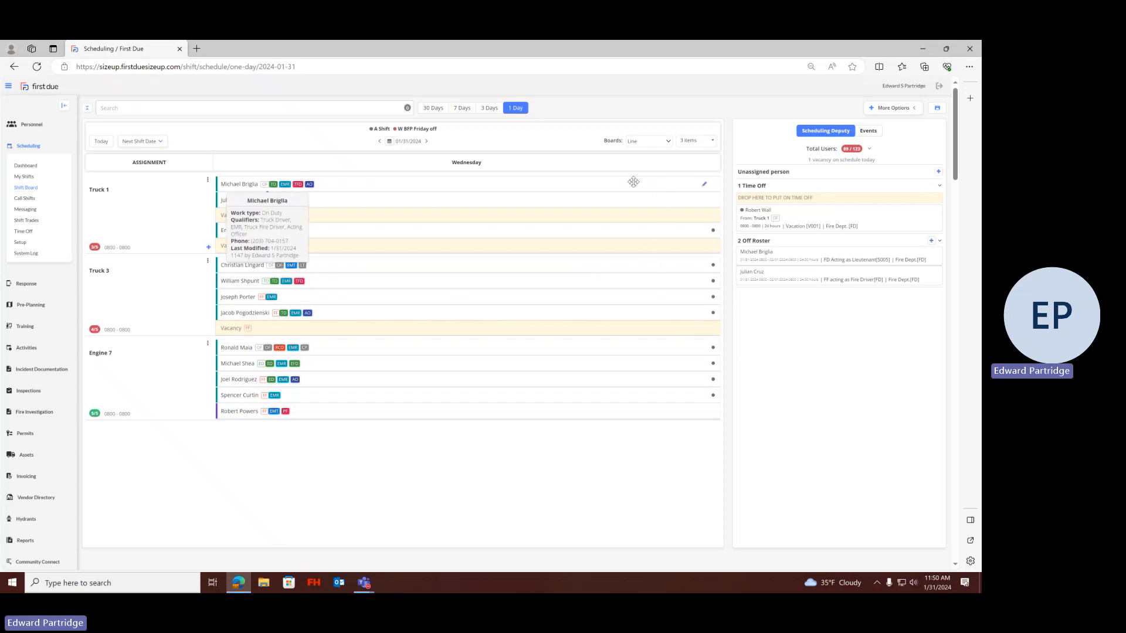
right_click(633, 182)
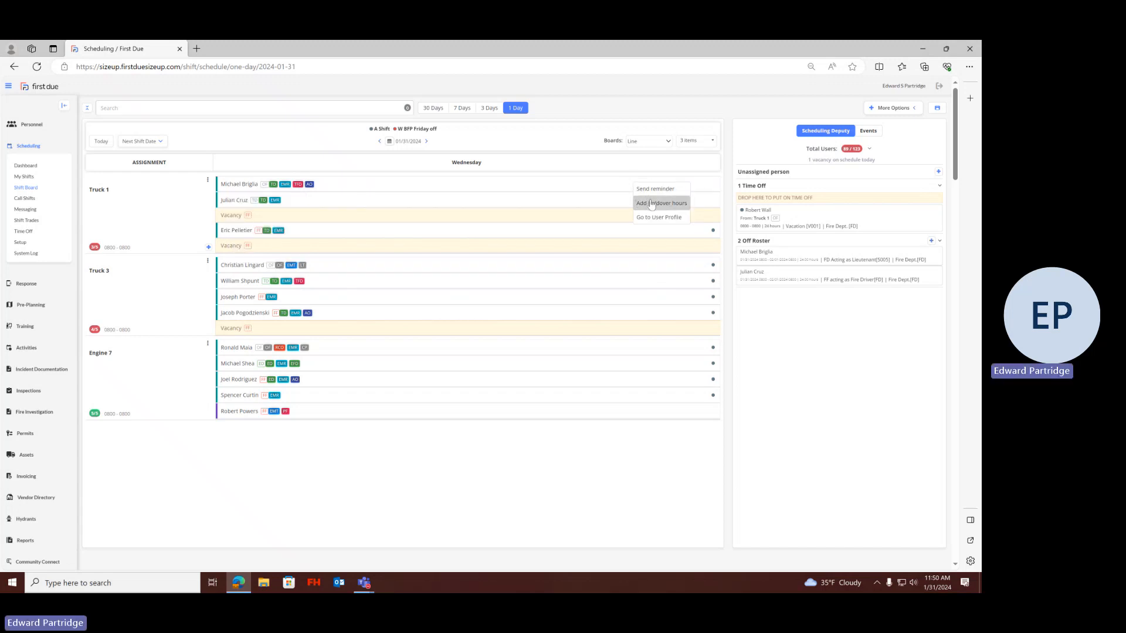
left_click(651, 204)
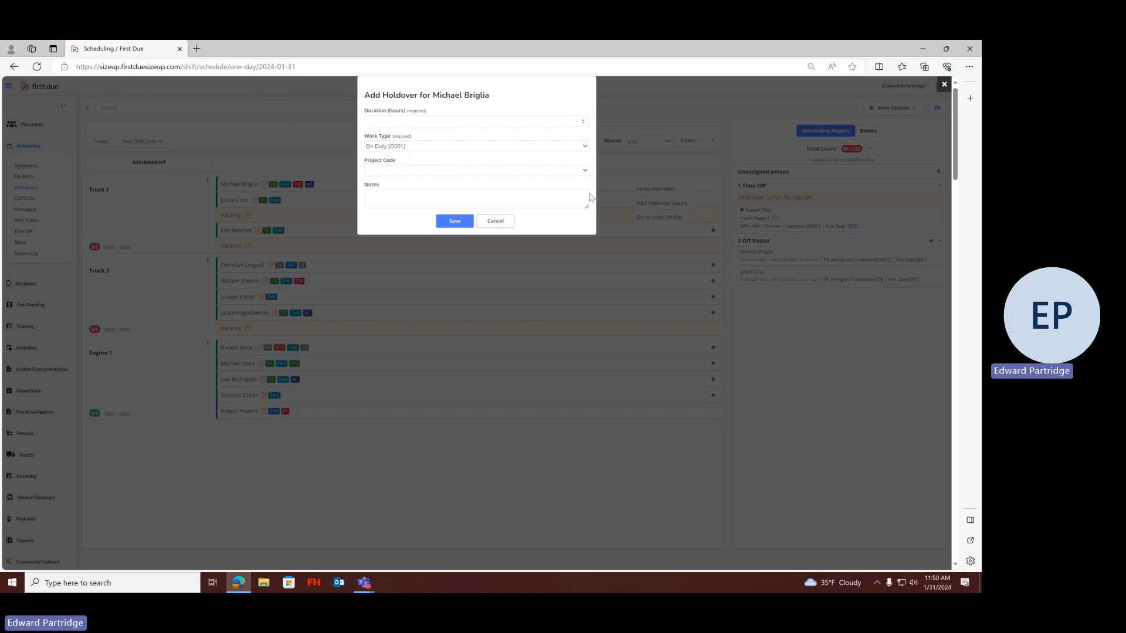
left_click(436, 122)
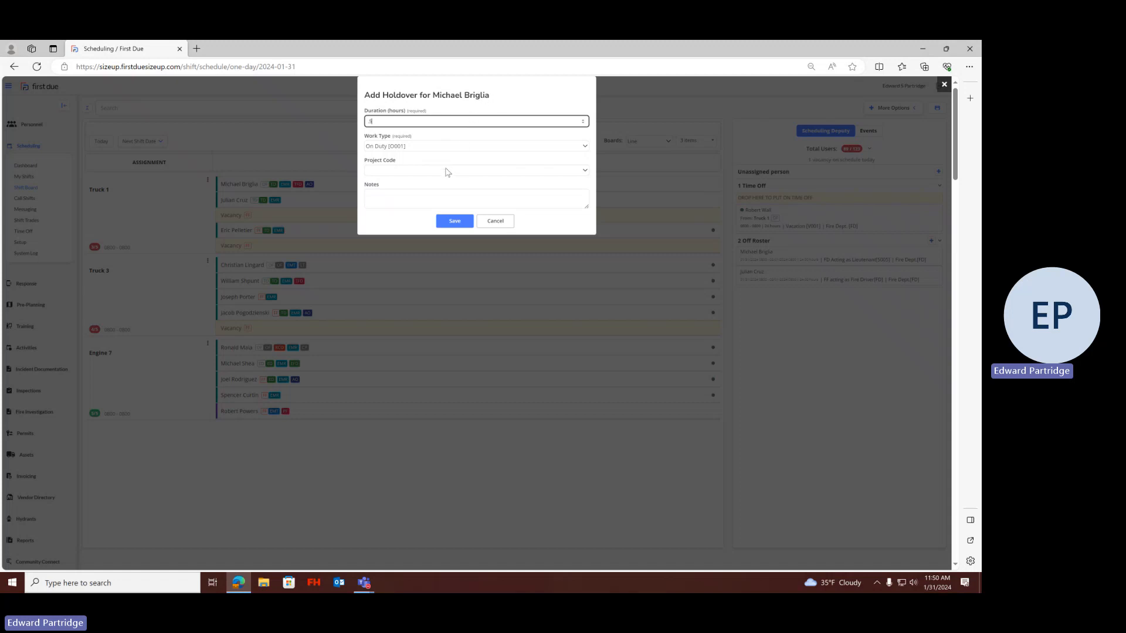
Enter a "Late Relief/" note with the reference number for the holdover
left_click(397, 206)
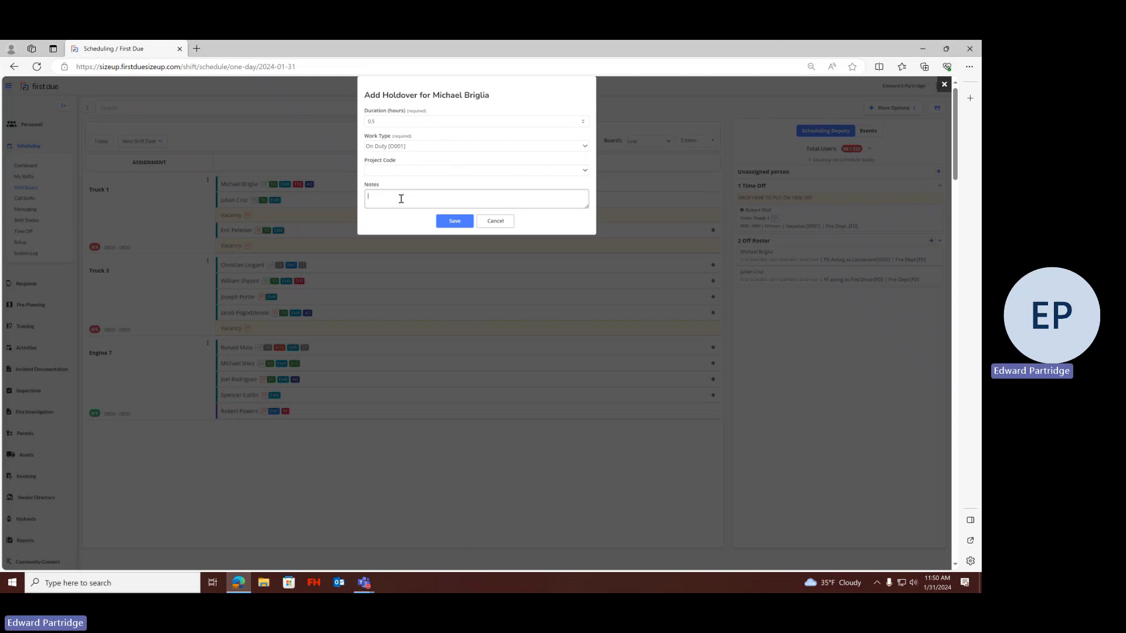
type("Re")
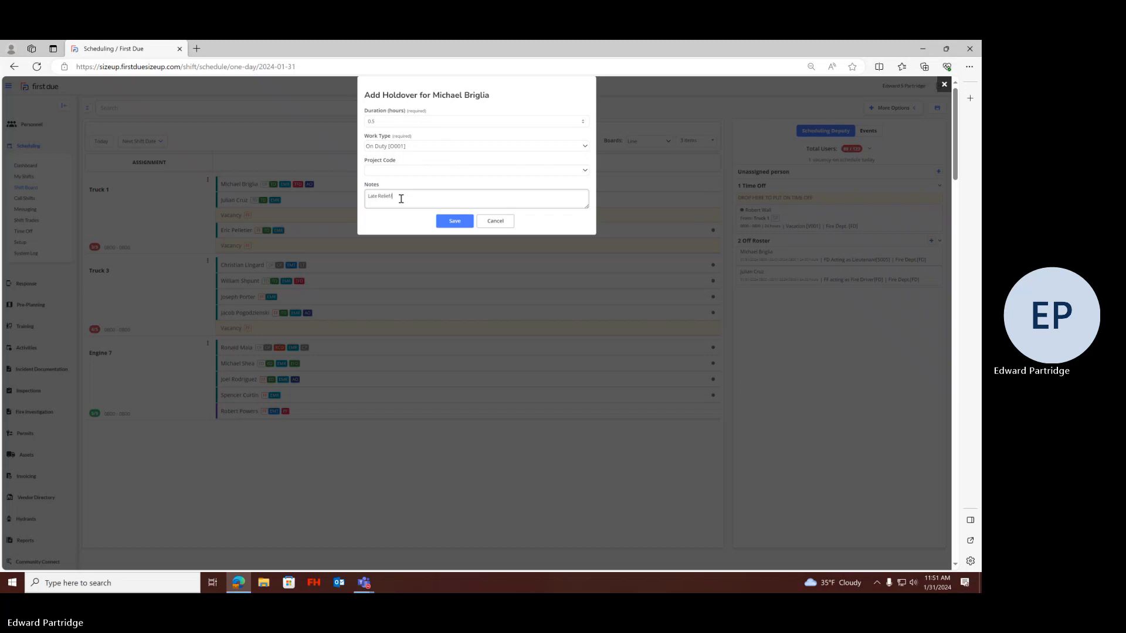
type("lief/ #")
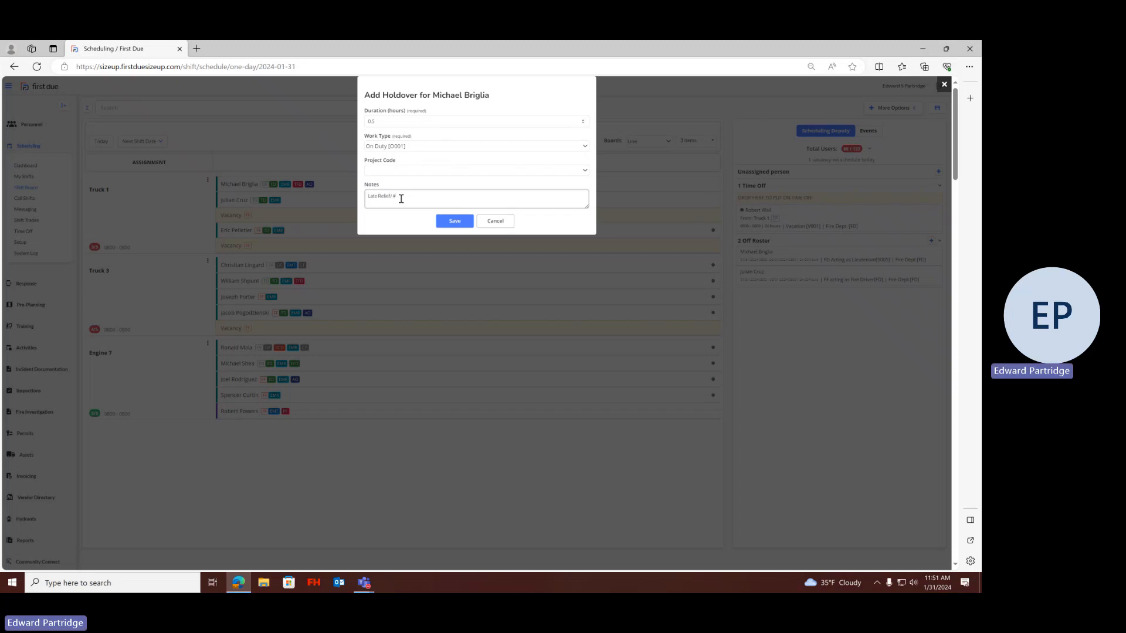
type("15-0000")
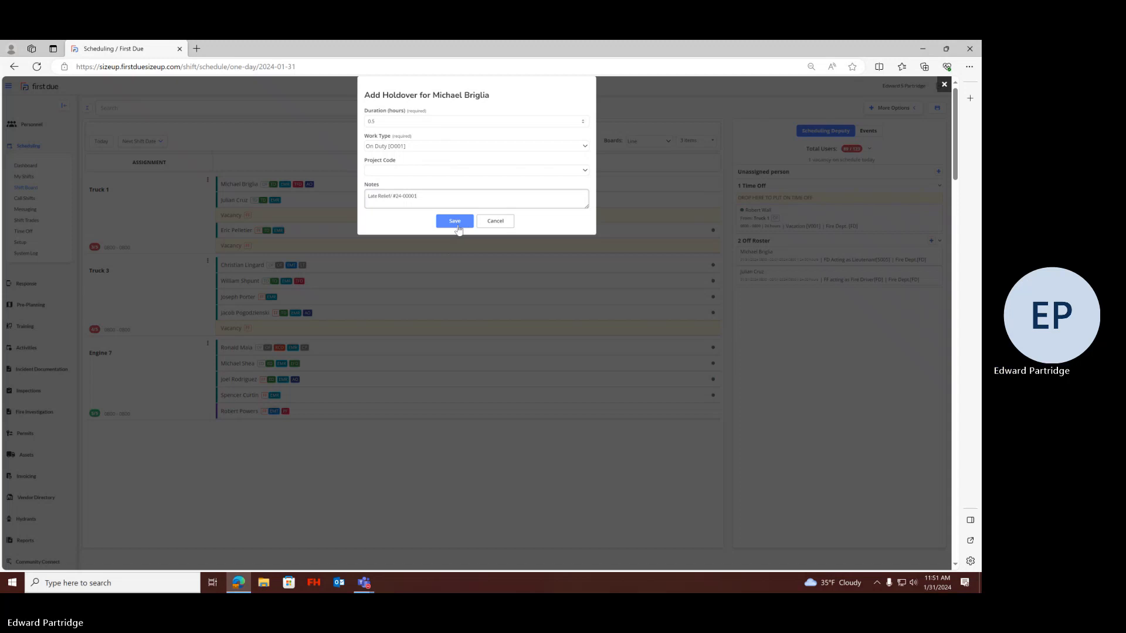
Save the top Truck 1 member's holdover and start adding a 0.5-hour holdover for the second-row member
left_click(456, 226)
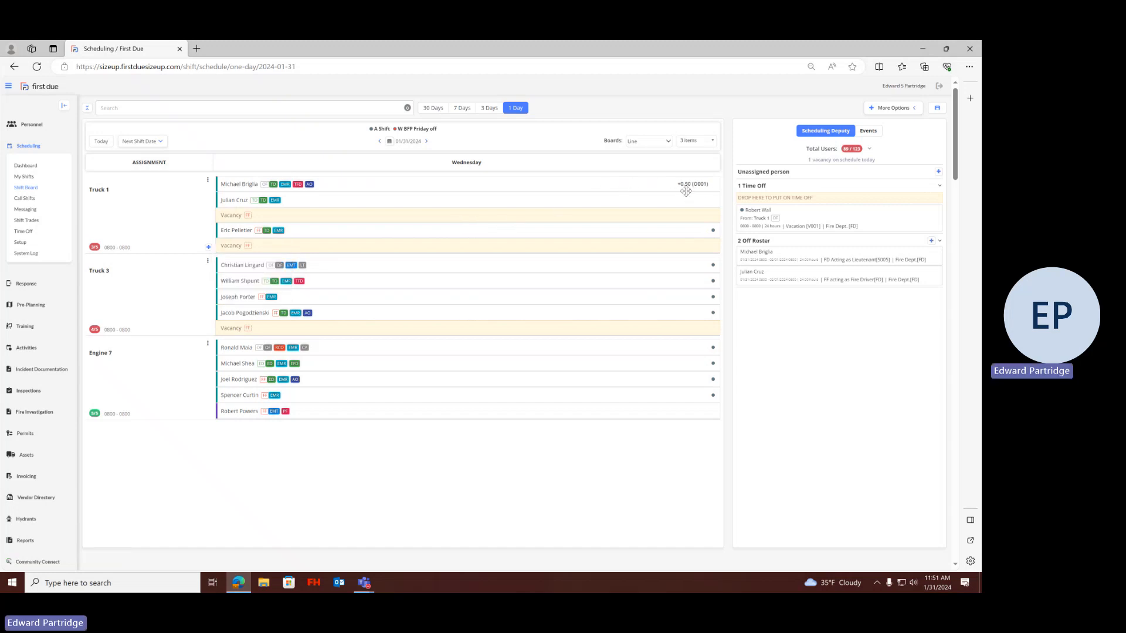
right_click(556, 198)
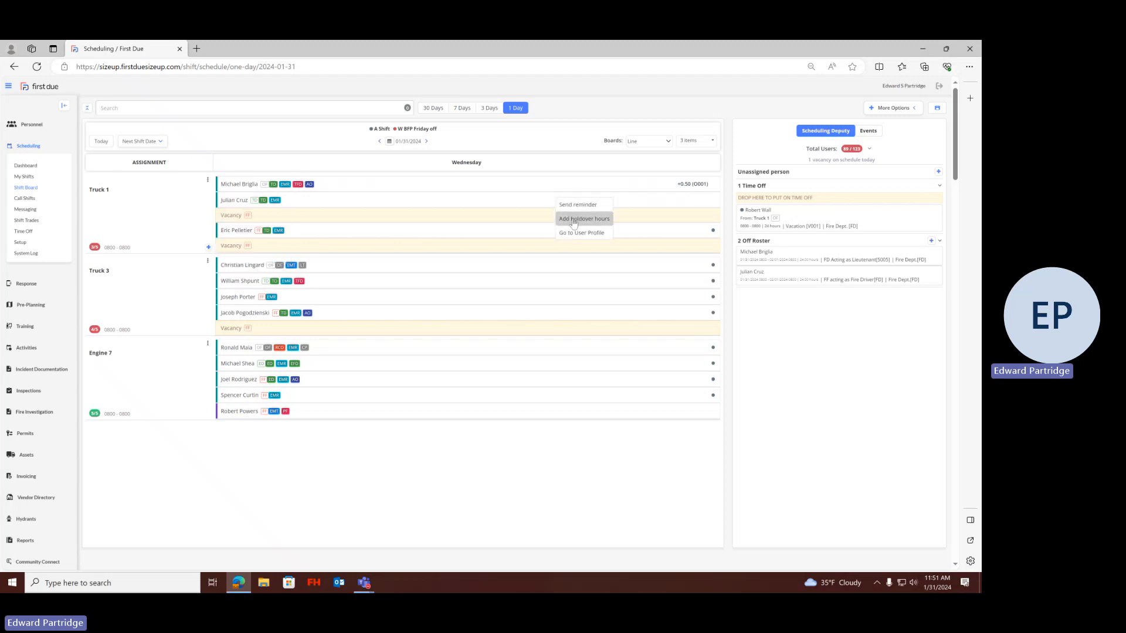
left_click(574, 221)
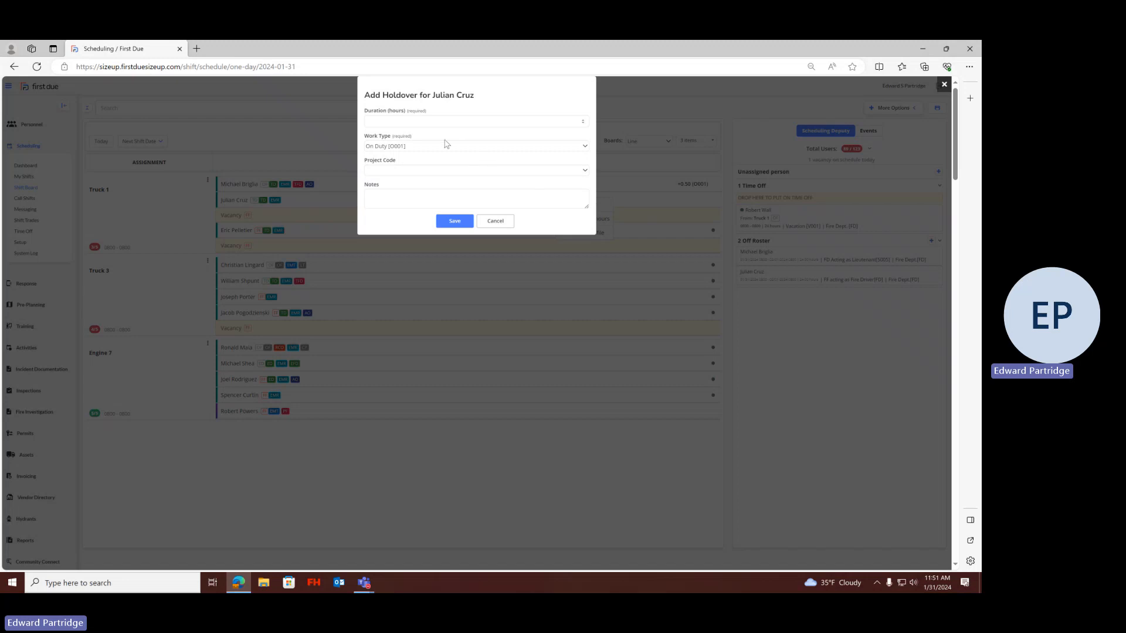
left_click(424, 122)
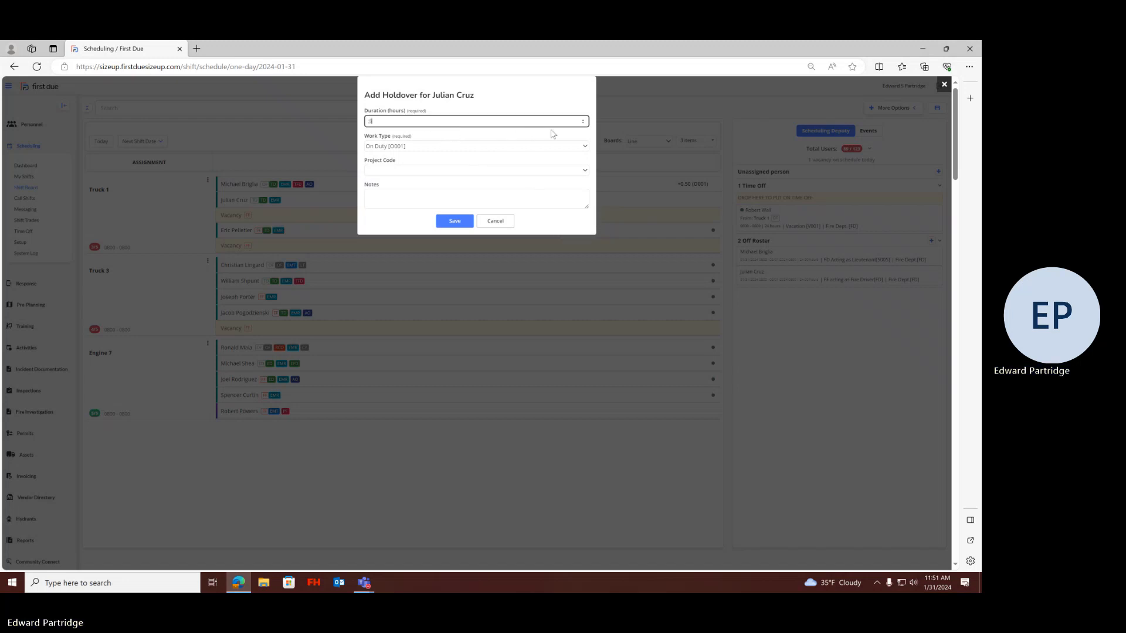
type(".5")
Set the holdover's work type to Hold Over [O001], enter the reference number in its notes, and save it
left_click(584, 151)
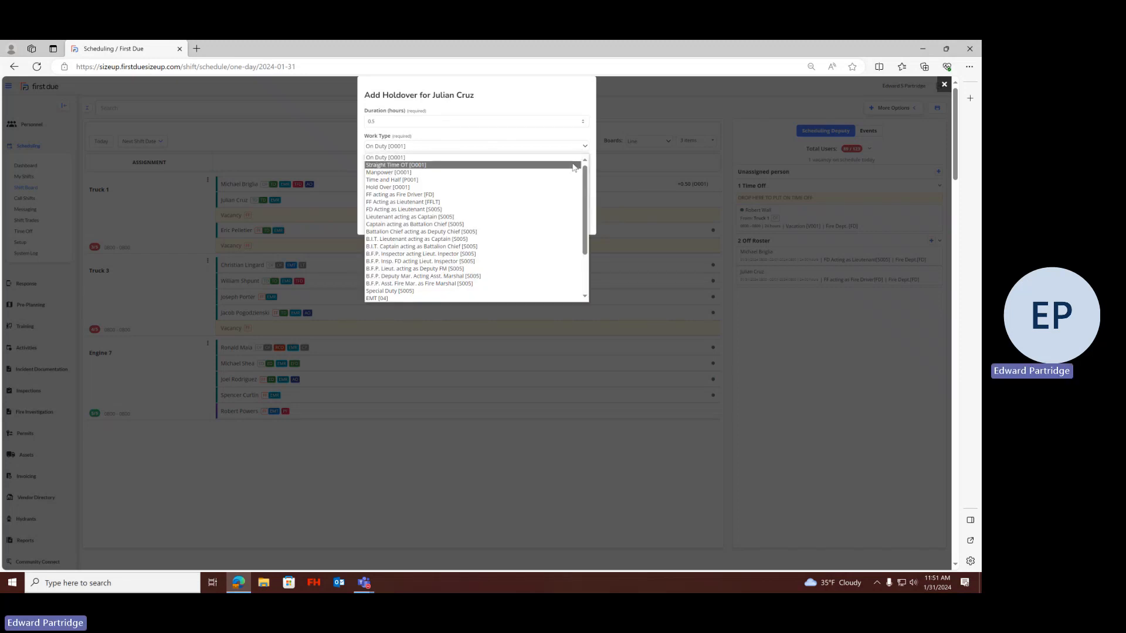
left_click(561, 188)
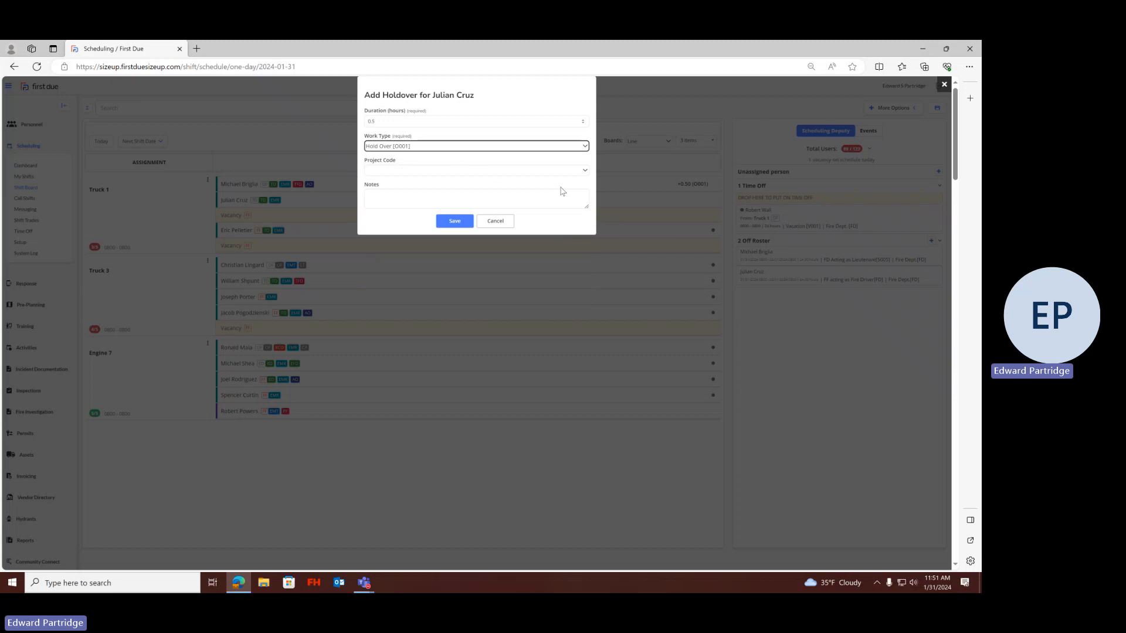
left_click(482, 197)
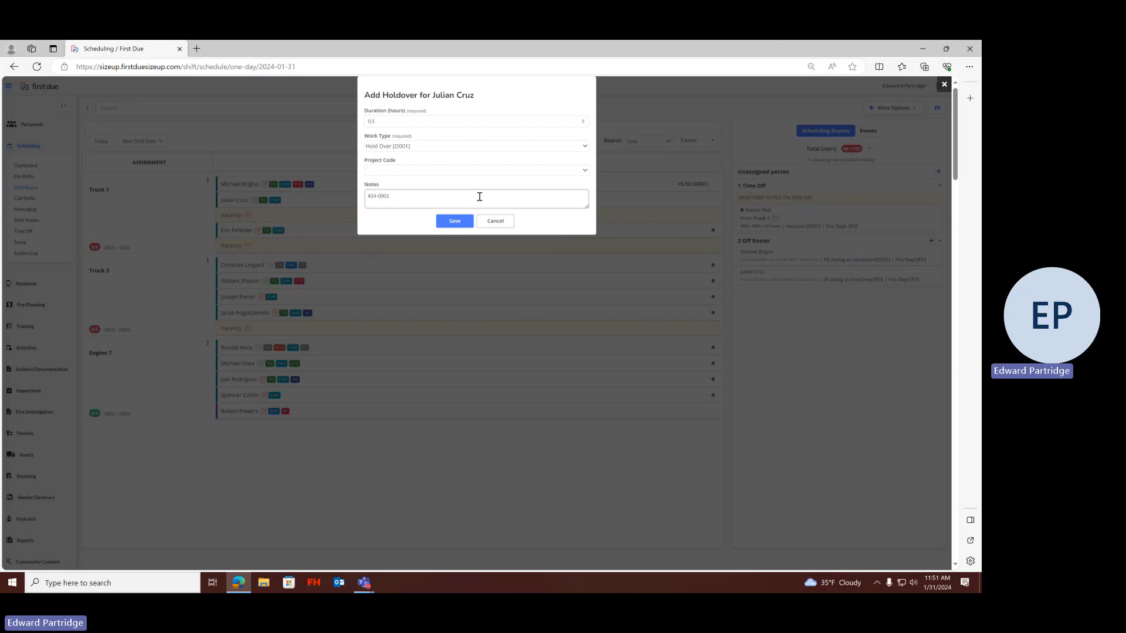
left_click(455, 222)
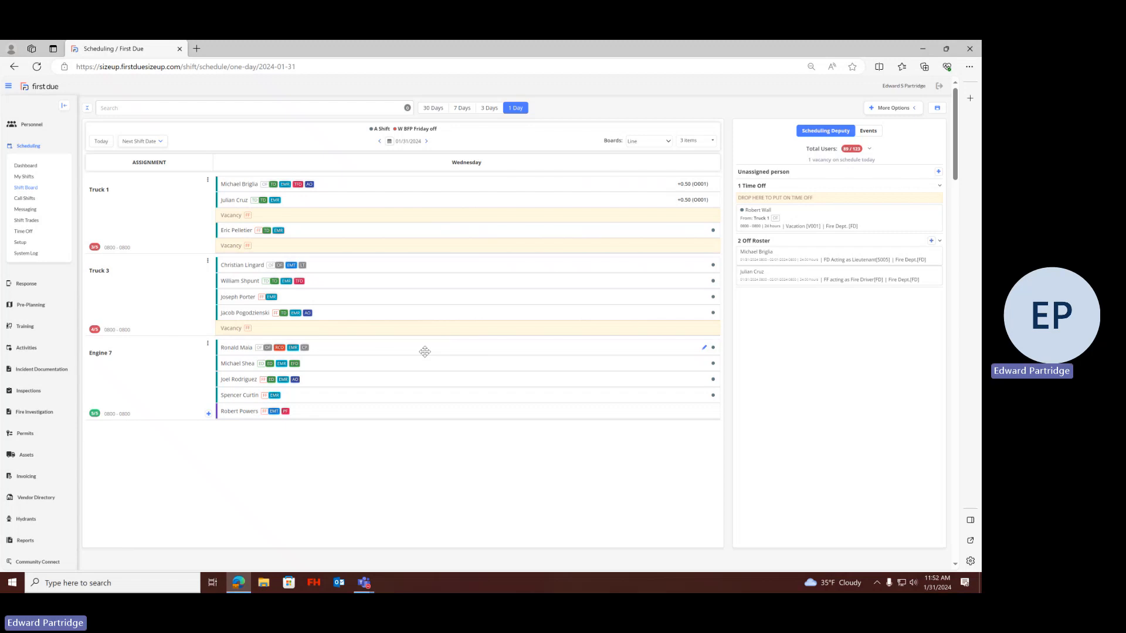
mouse_move(424, 351)
mouse_move(381, 411)
mouse_move(332, 199)
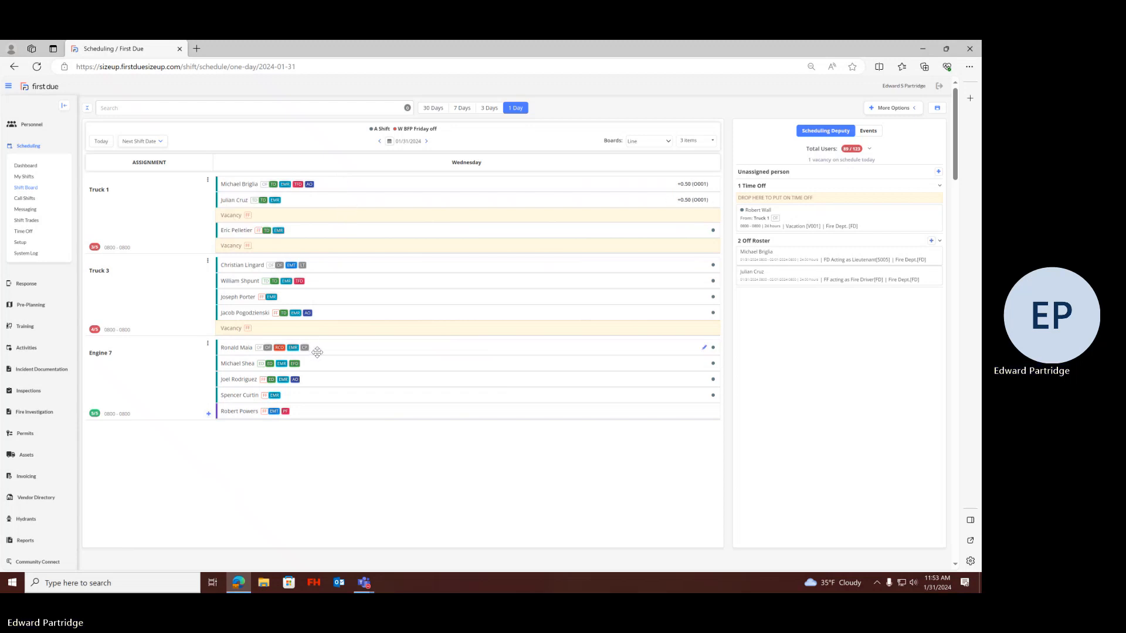
mouse_move(317, 351)
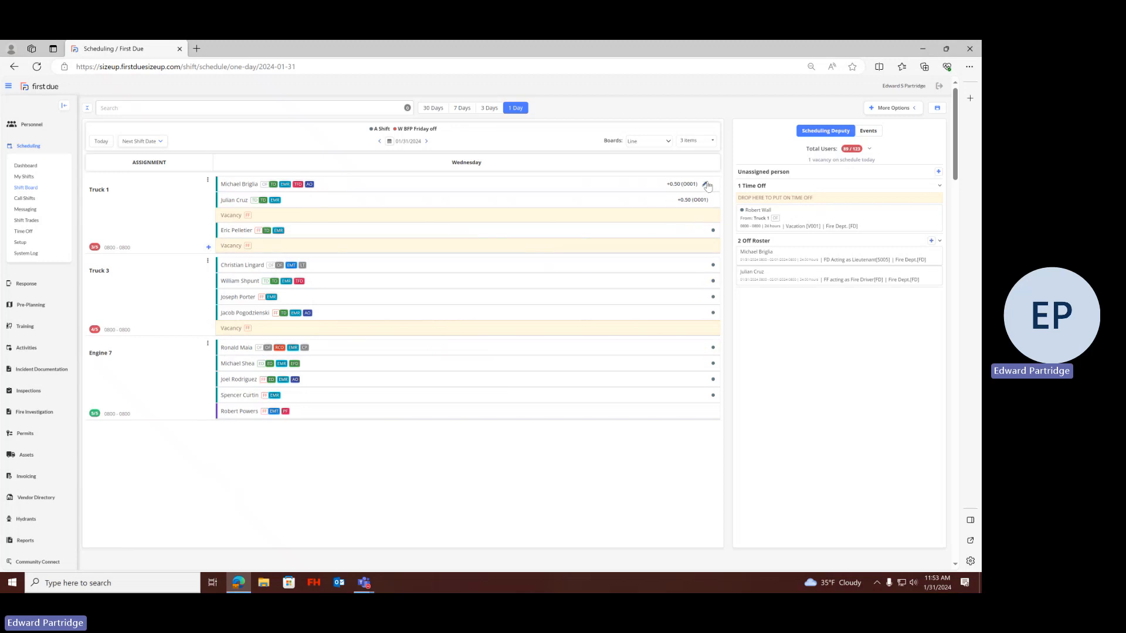
Delete both acting-pay entries from the Off Roster list, confirming each deletion
mouse_move(706, 202)
mouse_move(463, 264)
left_click(791, 272)
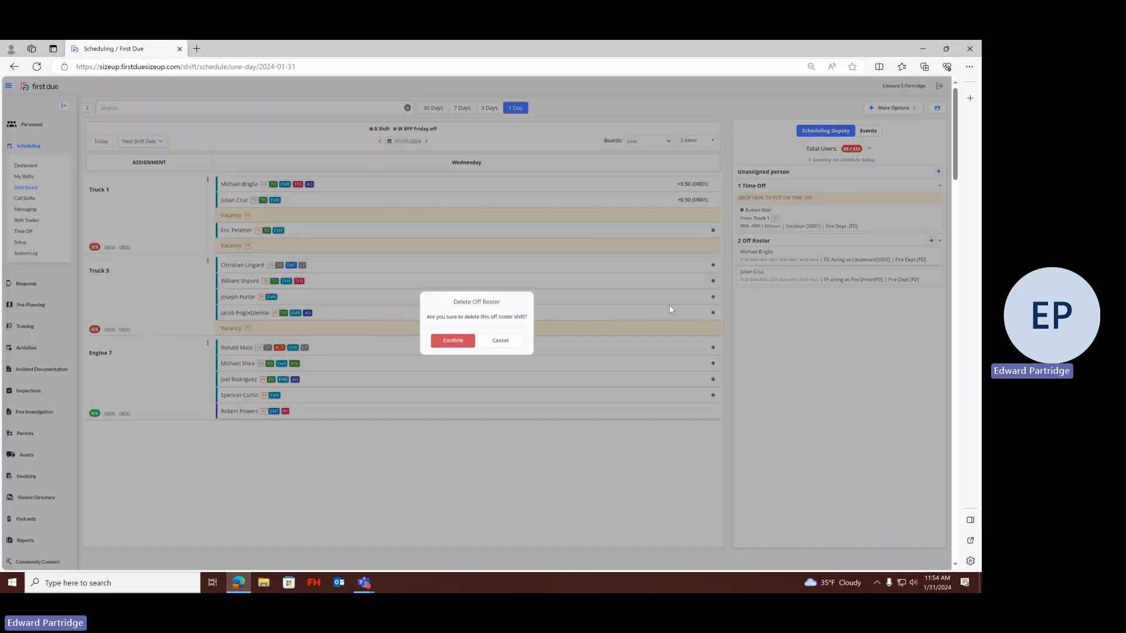
left_click(468, 343)
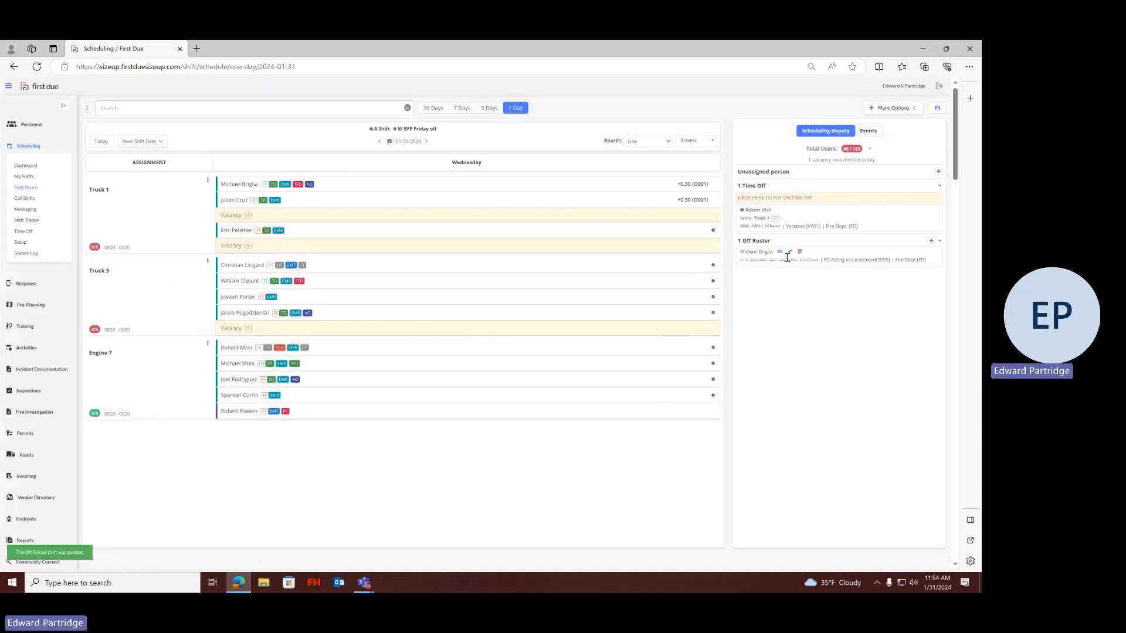
left_click(797, 253)
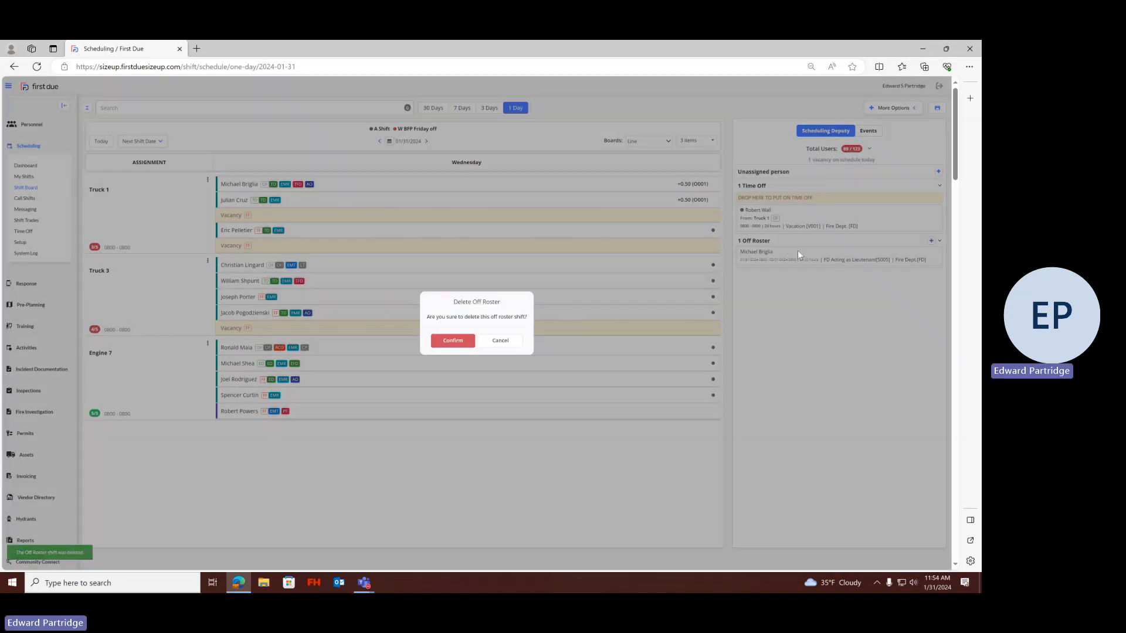
left_click(460, 341)
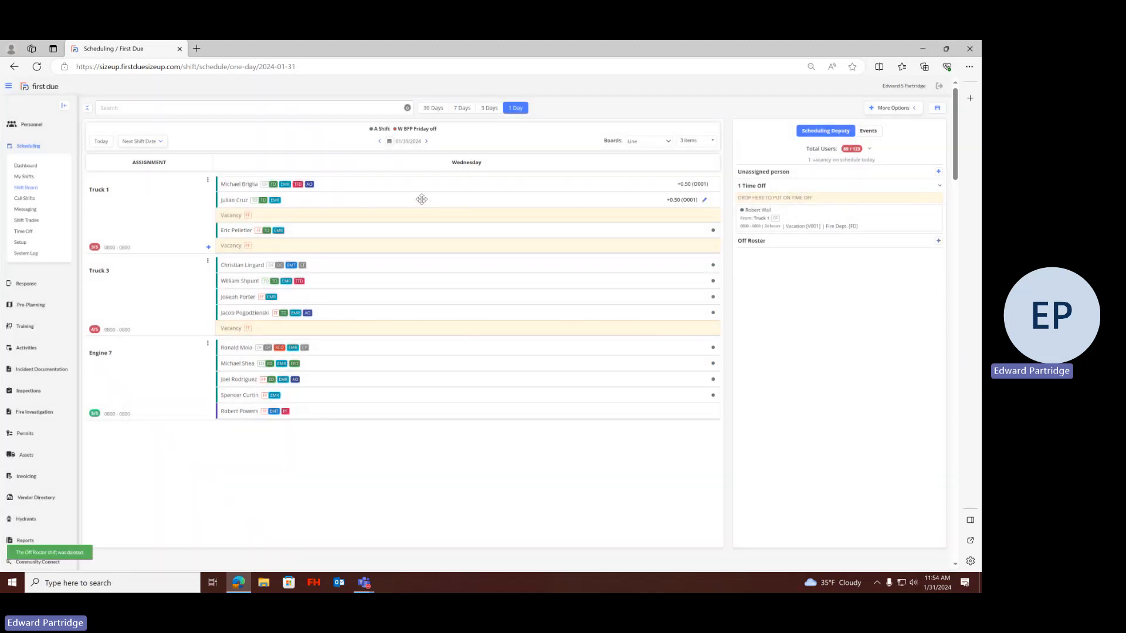
Move Truck 1's second-row and top members each down one row, and remove the Truck 1 officer's Vacation time off
left_click_drag(422, 199, 420, 216)
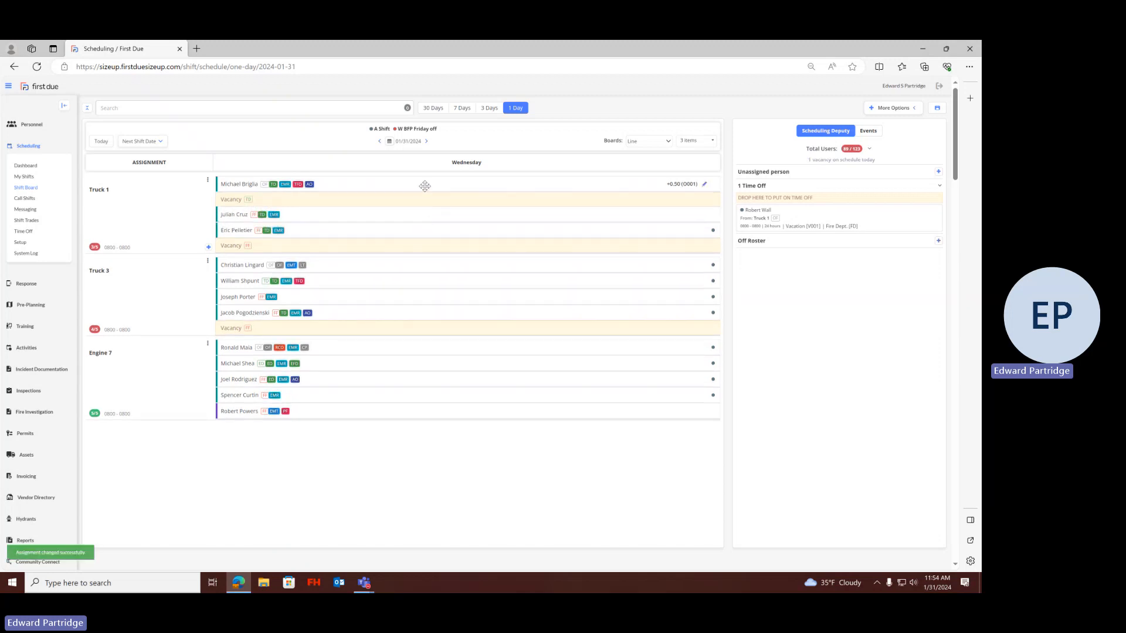
left_click_drag(425, 186, 426, 202)
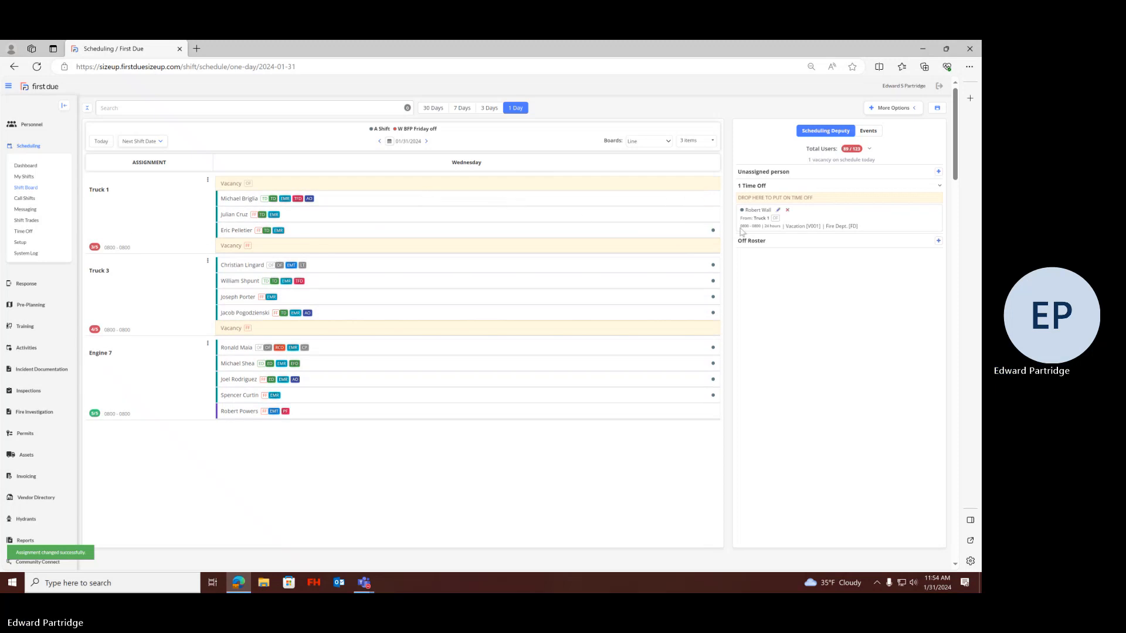
left_click(787, 211)
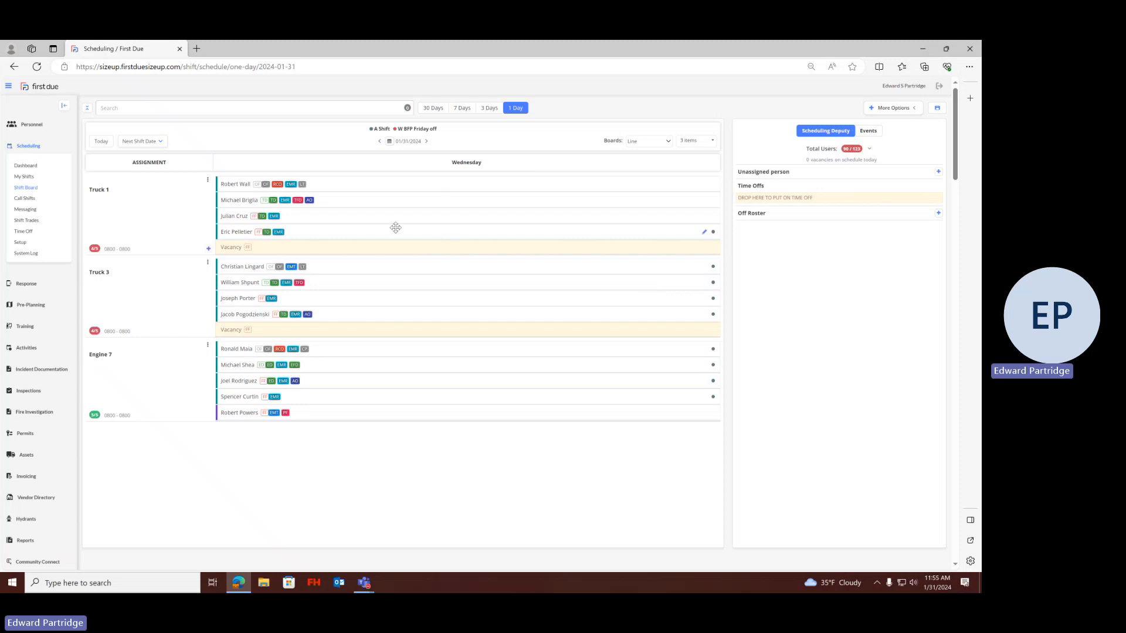
mouse_move(396, 227)
mouse_move(562, 318)
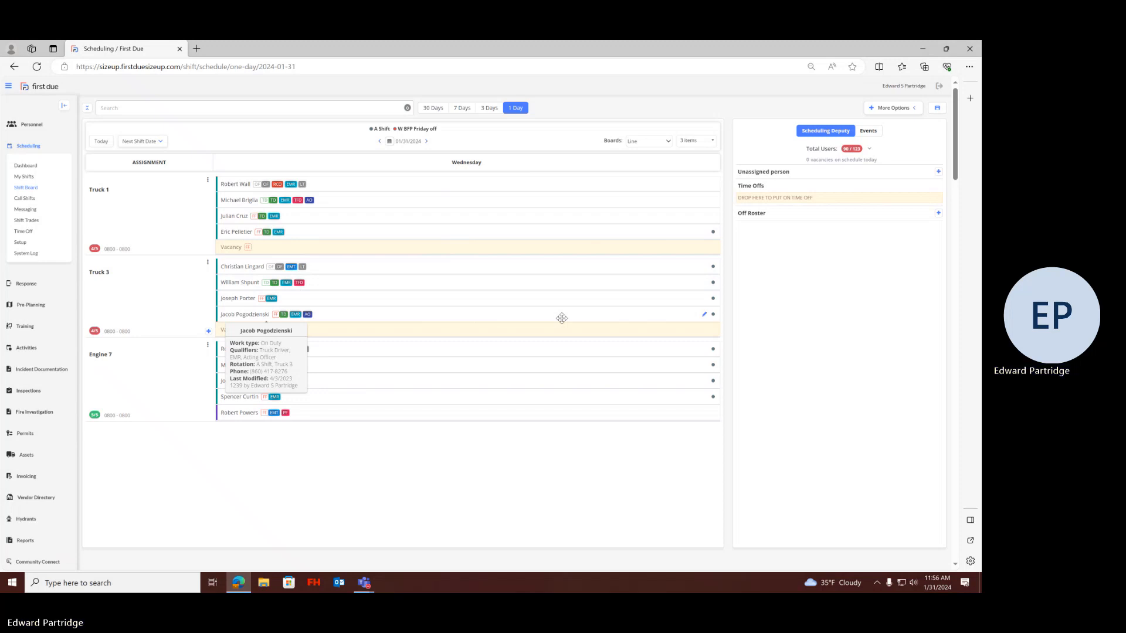
Switch to the First Due-Shift Board meeting window in Microsoft Teams and request to stop the recording
left_click(363, 582)
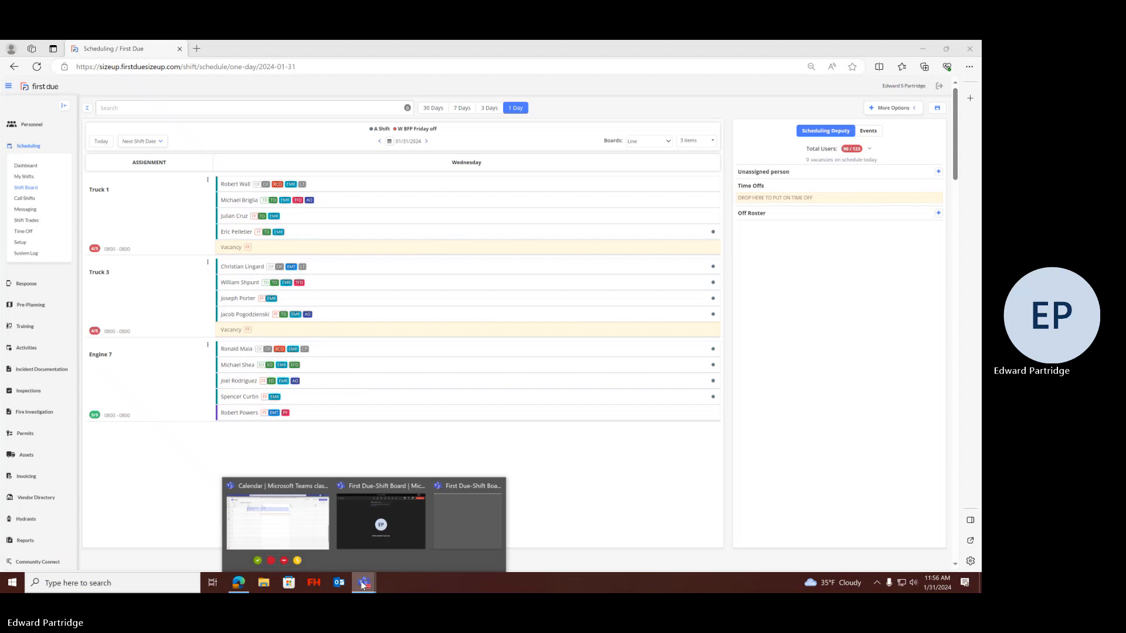
left_click(378, 536)
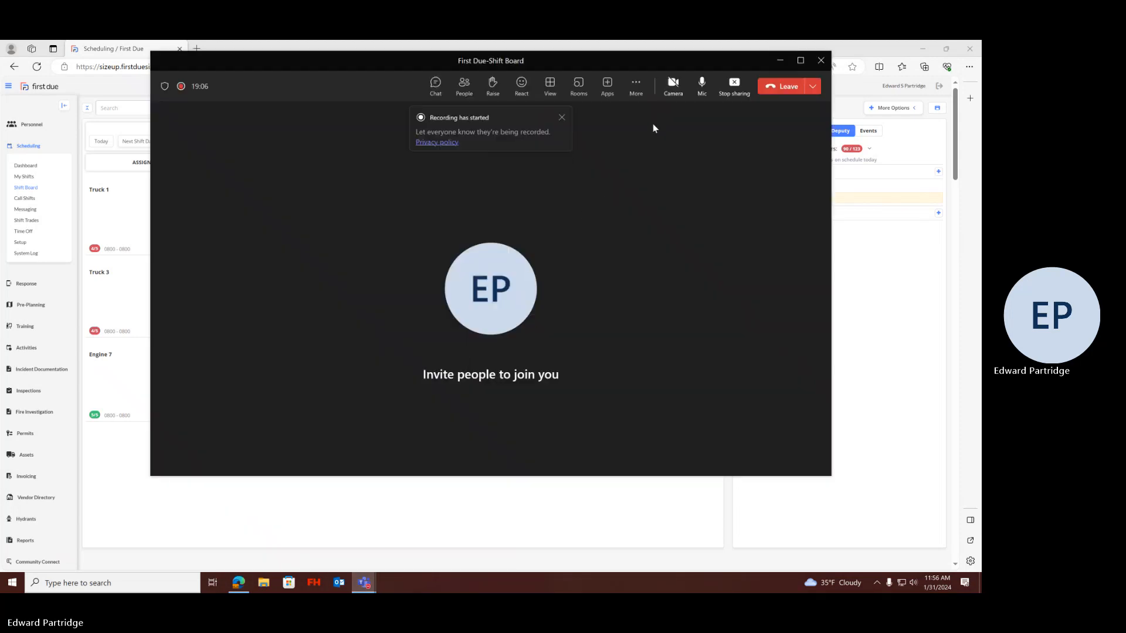
left_click(635, 86)
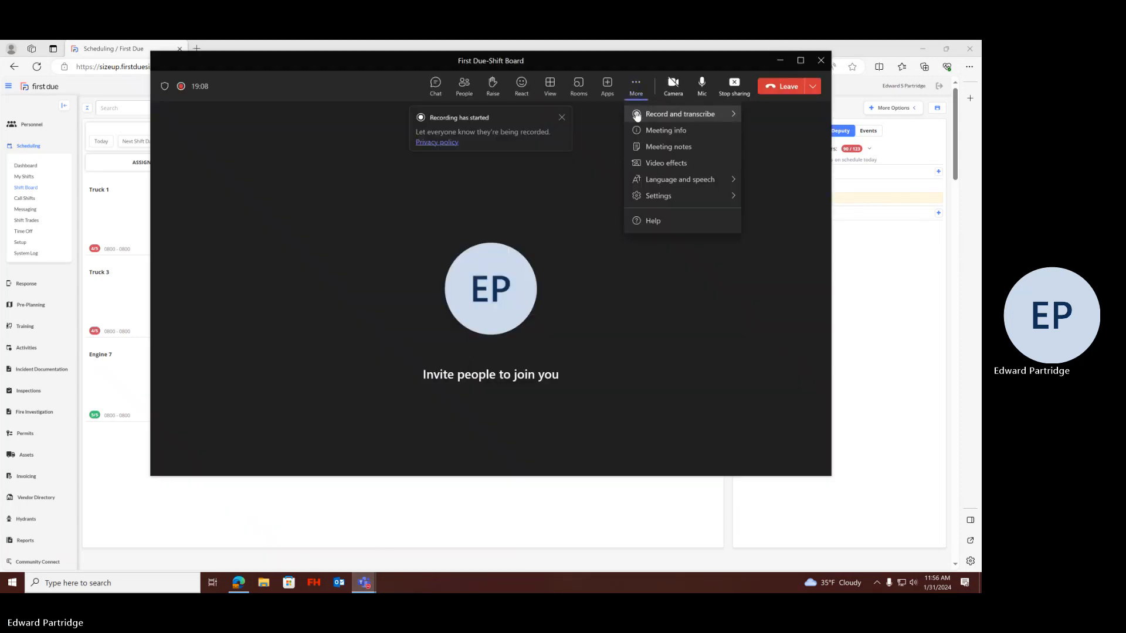
mouse_move(635, 113)
left_click(592, 120)
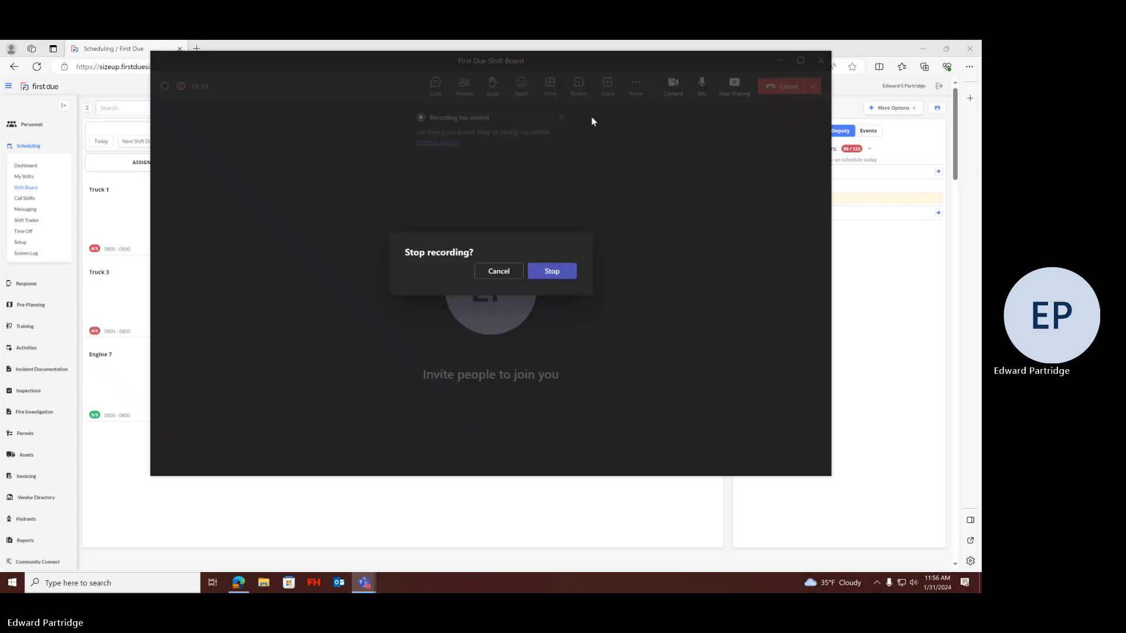